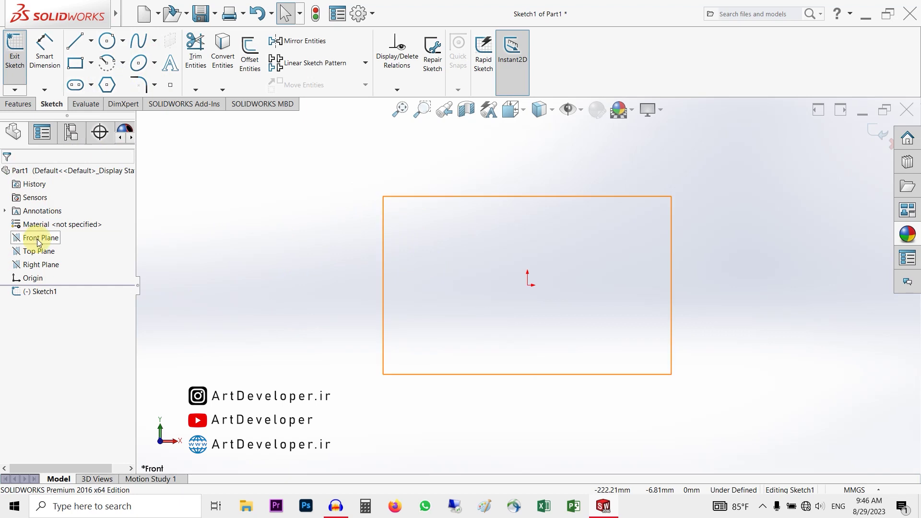
Step: Start a sketch on the Front Plane and place a point at about X 21.25 mm, Y 26.53 mm
{"action": "left_click", "coordinate": [39, 242]}
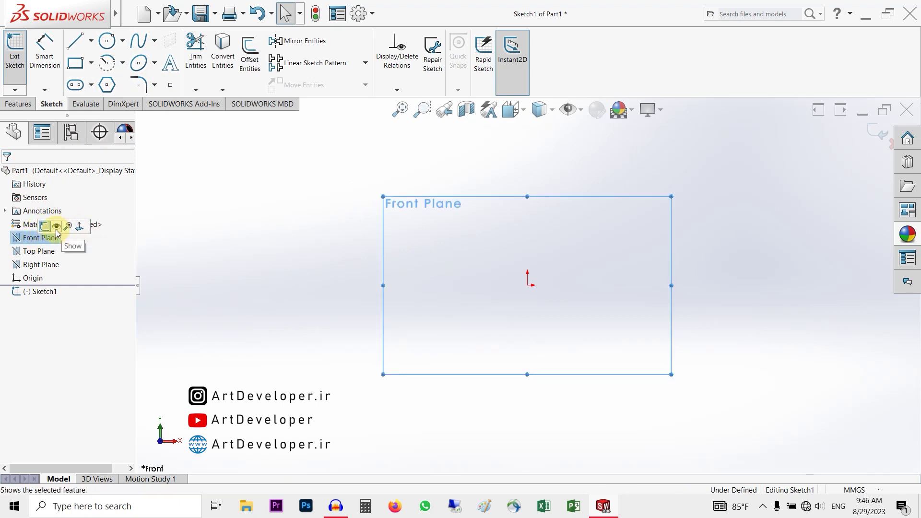
{"action": "left_click", "coordinate": [43, 228]}
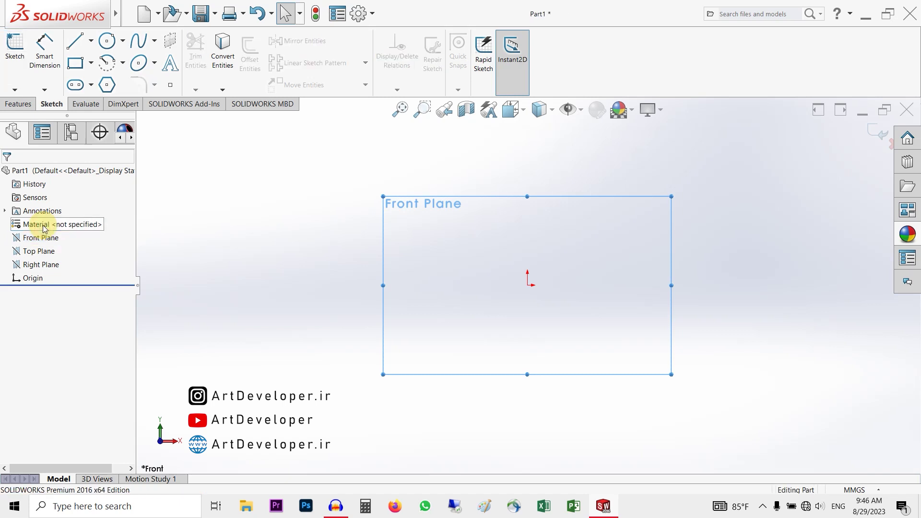
{"action": "left_click", "coordinate": [80, 42]}
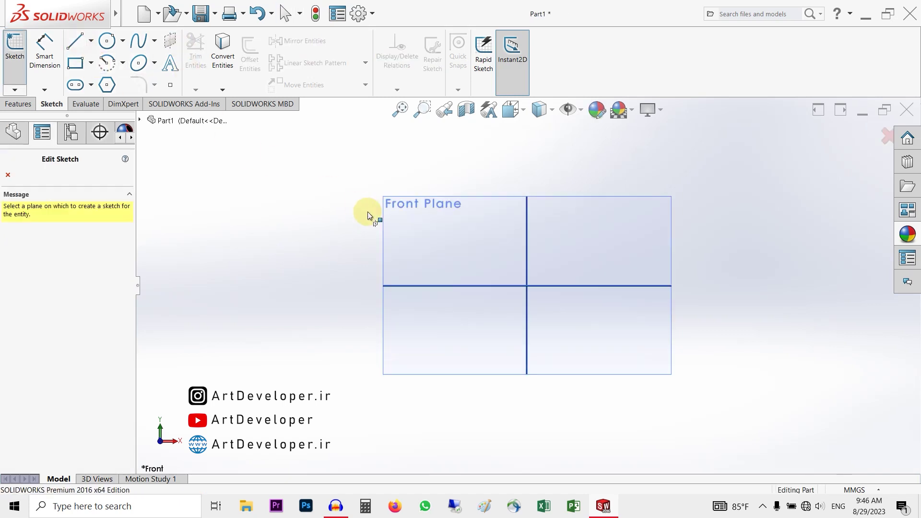
{"action": "left_click", "coordinate": [445, 237]}
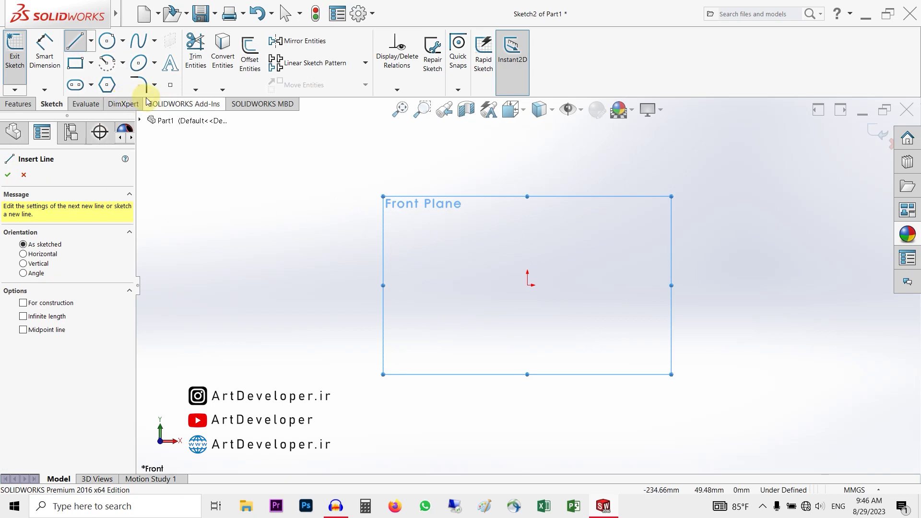
{"action": "left_click", "coordinate": [170, 85]}
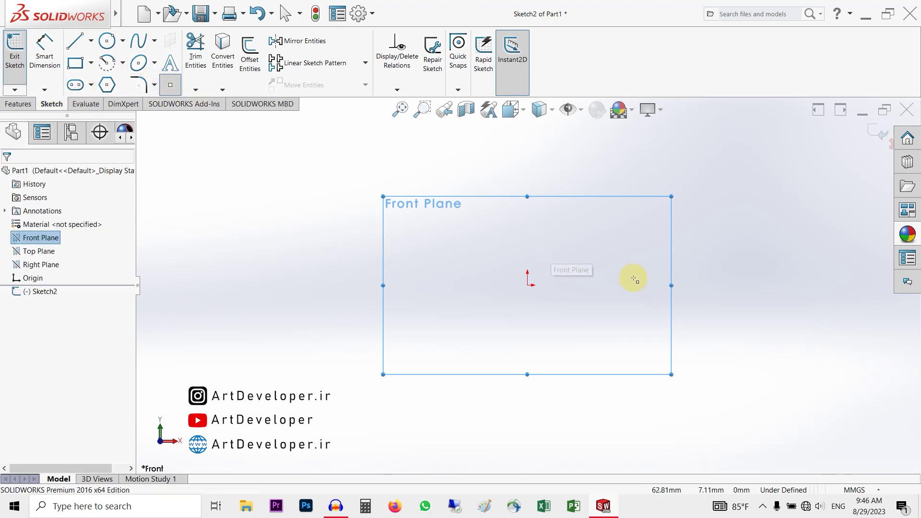
{"action": "scroll", "coordinate": [631, 276], "scroll_direction": "down", "scroll_amount": 4}
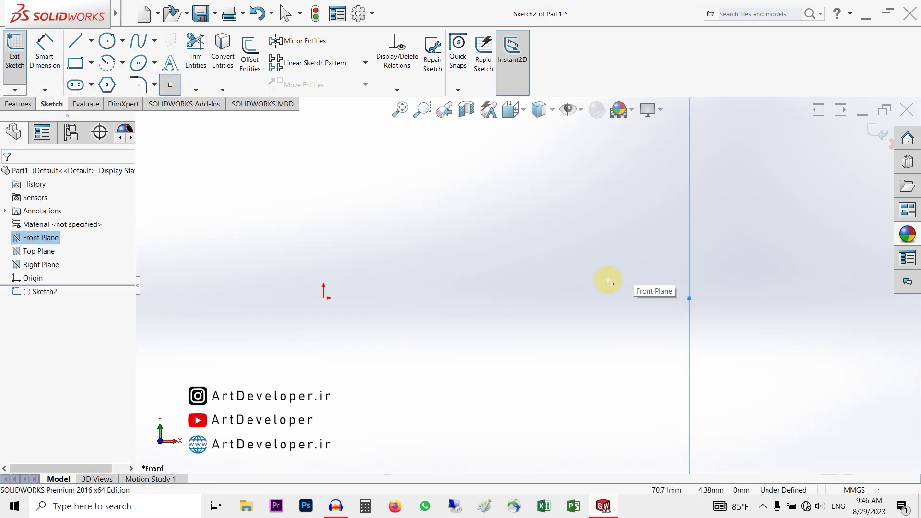
{"action": "left_click", "coordinate": [431, 205]}
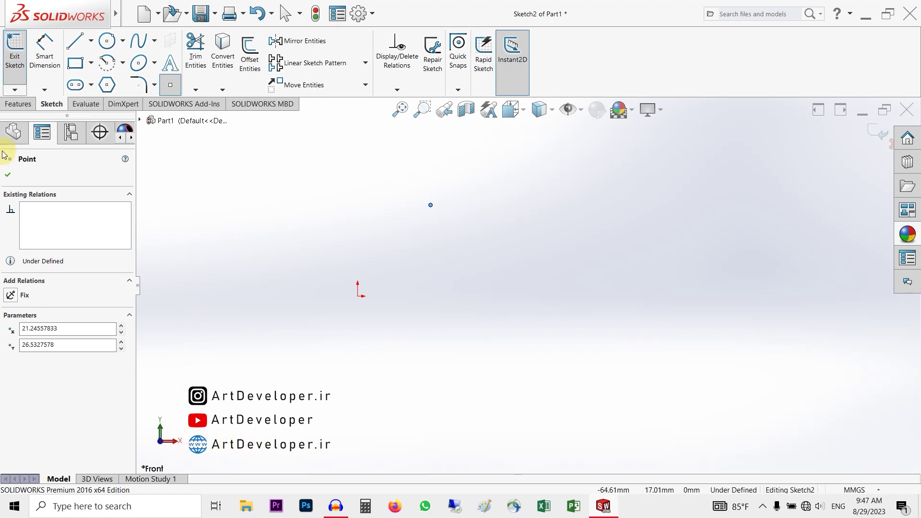
Step: End the Point tool and delete the point from the Front Plane sketch
{"action": "right_click", "coordinate": [551, 195]}
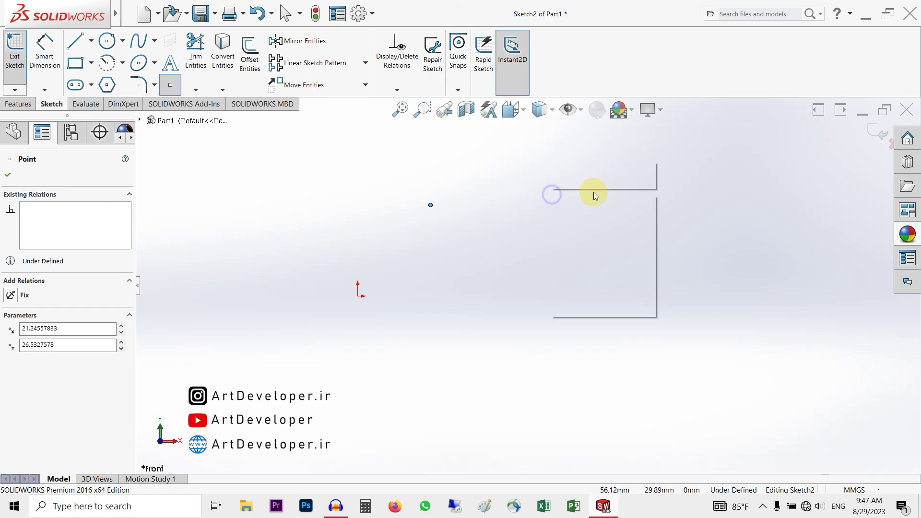
{"action": "left_click", "coordinate": [600, 205]}
{"action": "left_click", "coordinate": [430, 205]}
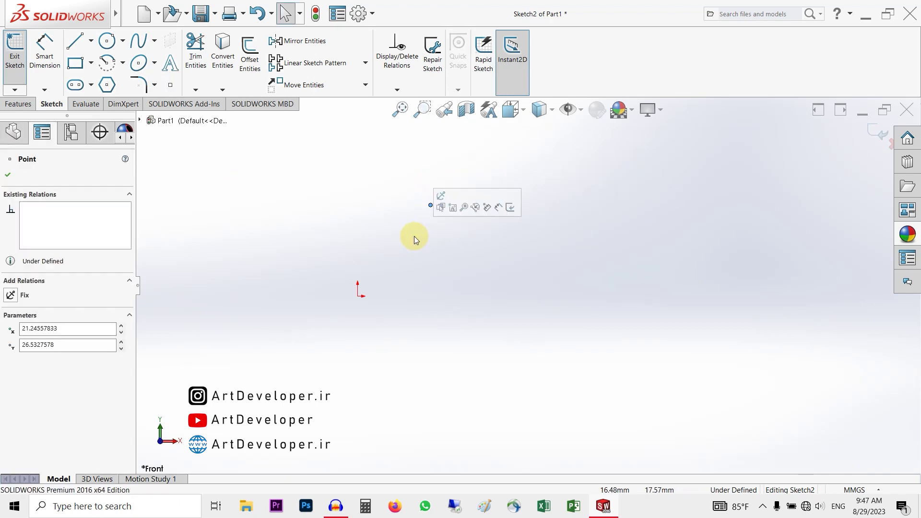
{"action": "key", "text": "Delete"}
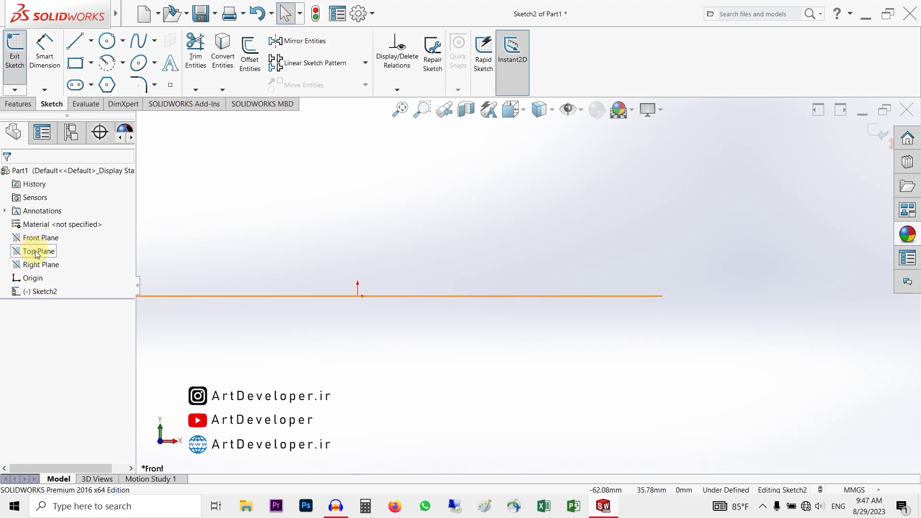
Step: Try the Point tool with the Top Plane selected and viewed from above, then exit the open Front Plane sketch
{"action": "scroll", "coordinate": [557, 327], "scroll_direction": "up", "scroll_amount": 3}
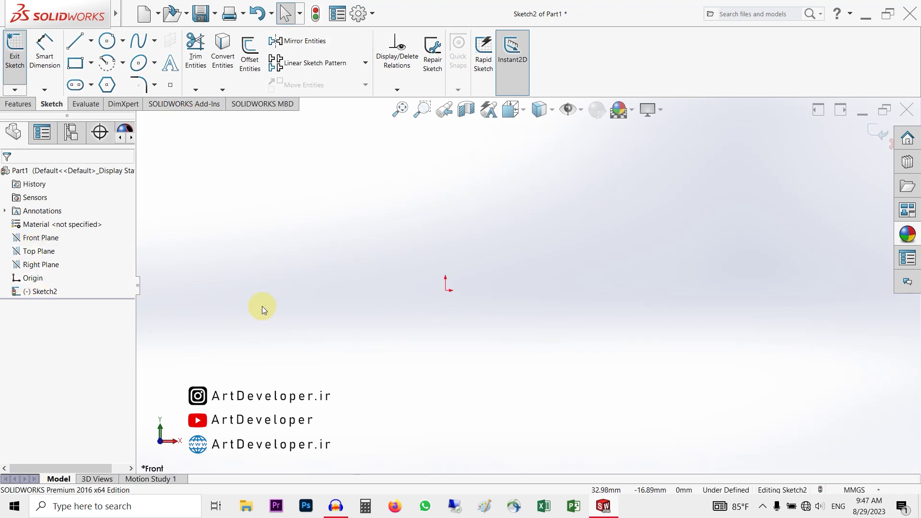
{"action": "left_click", "coordinate": [39, 251]}
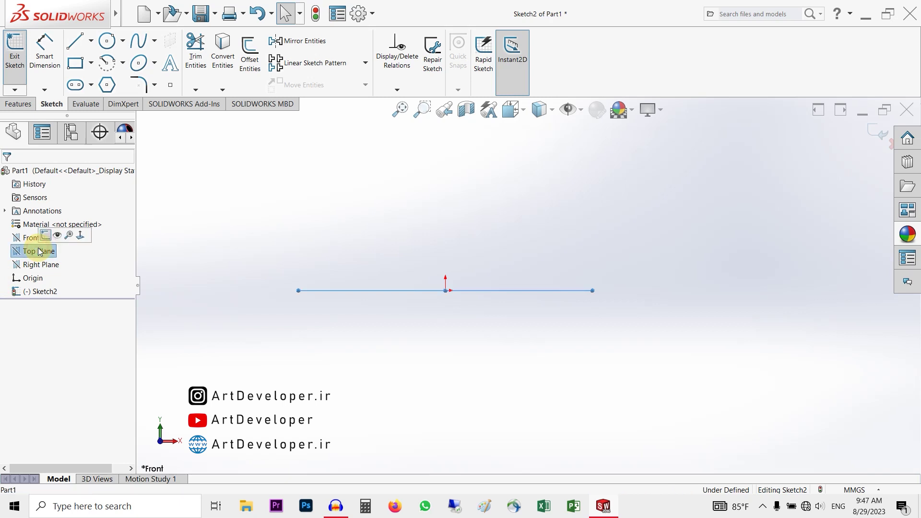
{"action": "left_click", "coordinate": [169, 86]}
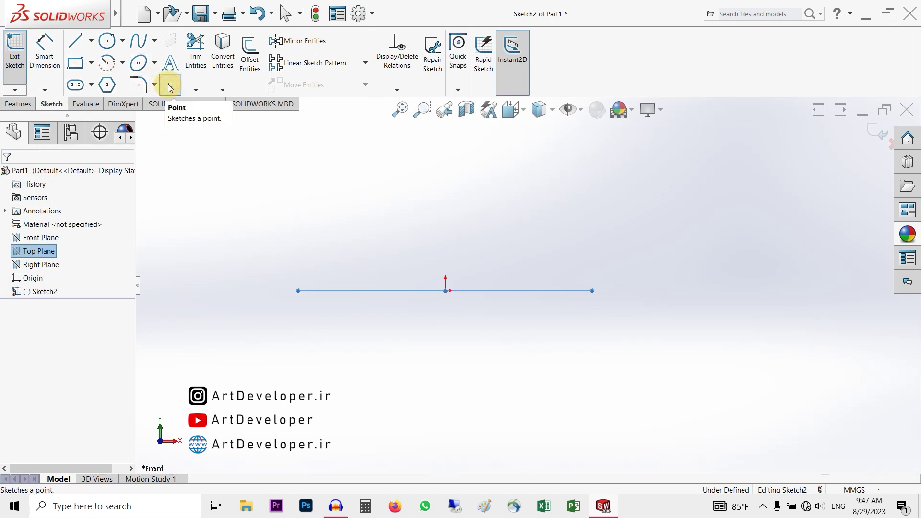
{"action": "key", "text": "space"}
{"action": "left_click", "coordinate": [231, 103]}
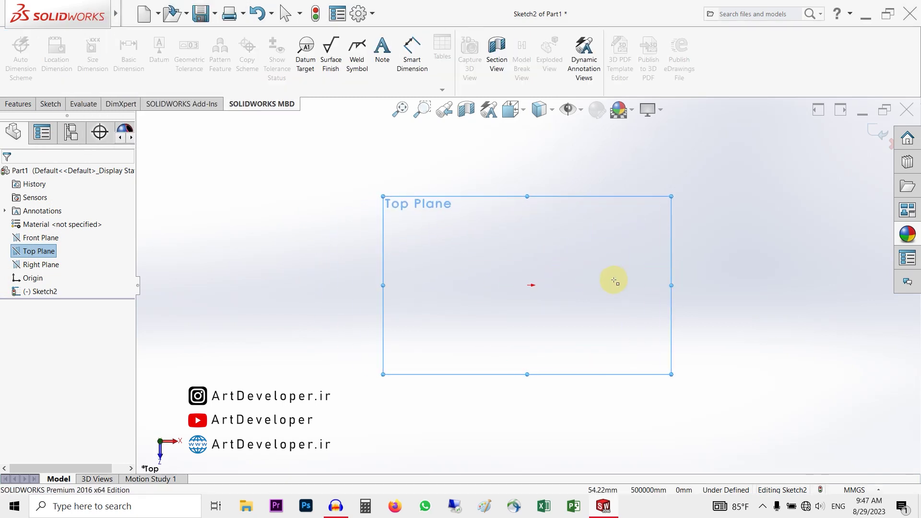
{"action": "scroll", "coordinate": [615, 281], "scroll_direction": "down", "scroll_amount": 1}
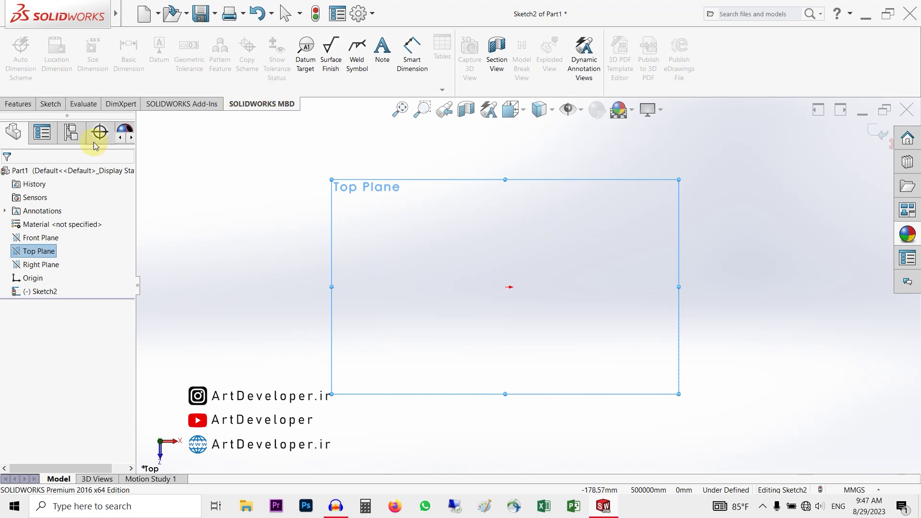
{"action": "left_click", "coordinate": [49, 104]}
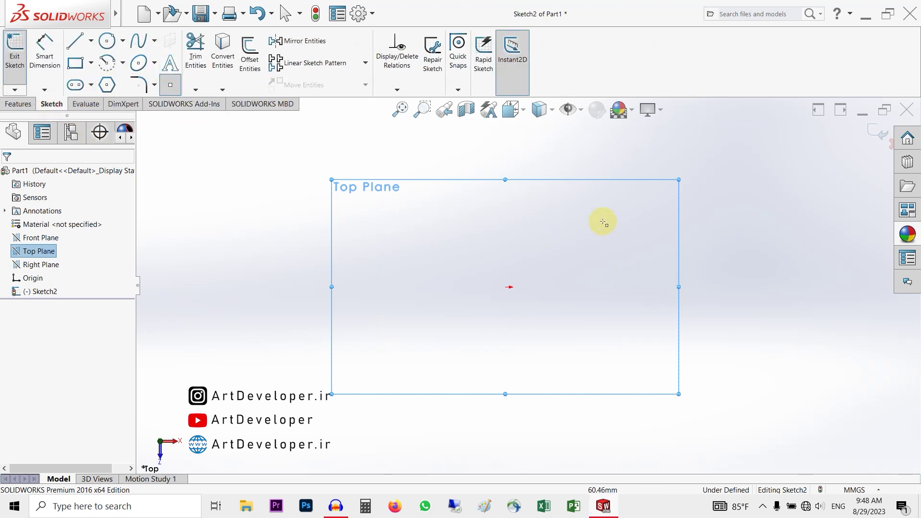
{"action": "left_click", "coordinate": [877, 133]}
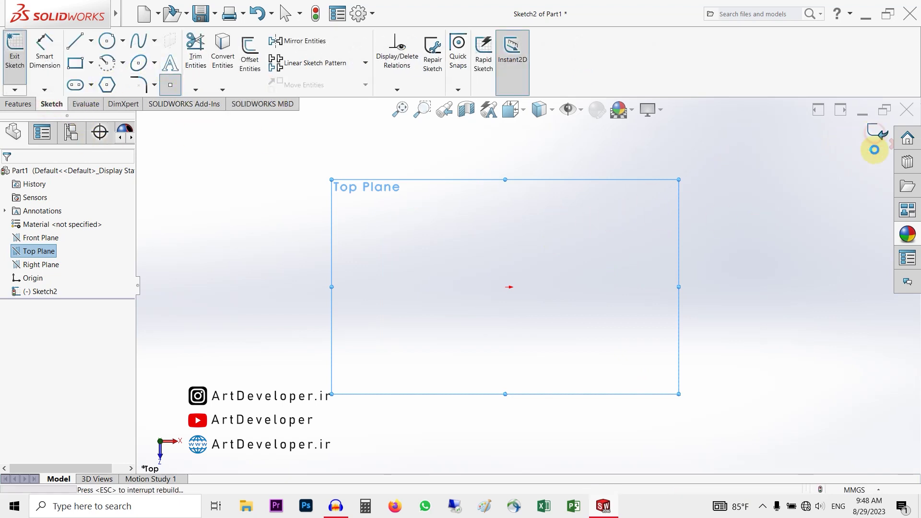
Step: Orient the view normal to the Top Plane and sketch a point on it at about X 36.15 mm, Y 26.67 mm
{"action": "left_click", "coordinate": [42, 253]}
{"action": "left_click", "coordinate": [85, 240]}
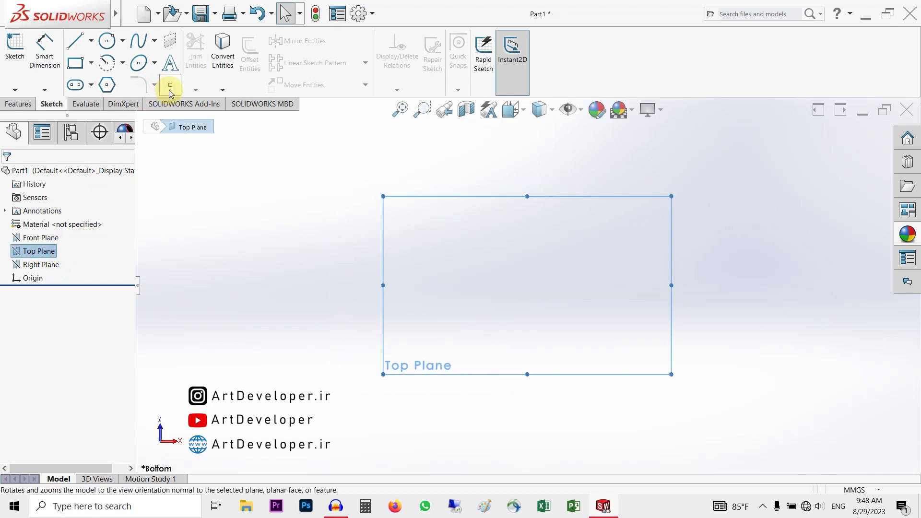
{"action": "left_click", "coordinate": [586, 242]}
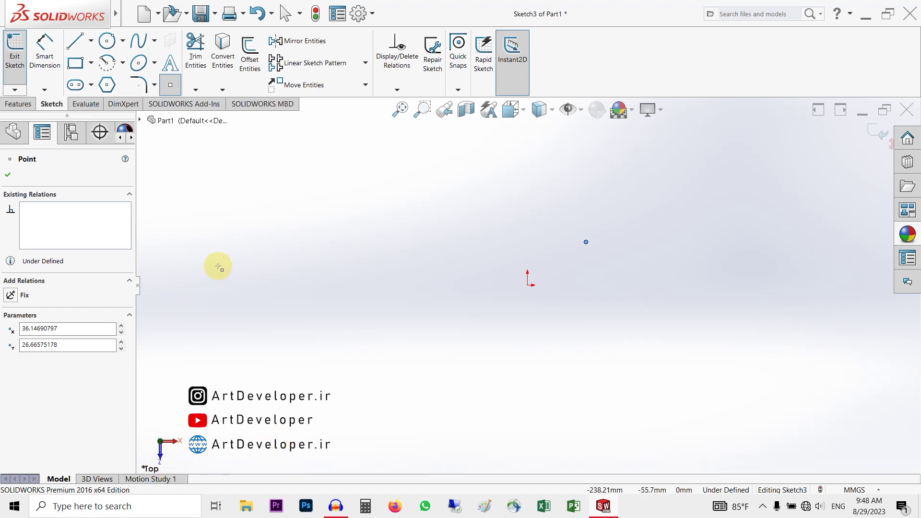
Step: Delete the point from the Top Plane sketch and exit the empty sketch
{"action": "right_click", "coordinate": [480, 206]}
{"action": "left_click", "coordinate": [509, 214]}
{"action": "left_click_drag", "start_coordinate": [609, 209], "coordinate": [577, 263]}
{"action": "key", "text": "Delete"}
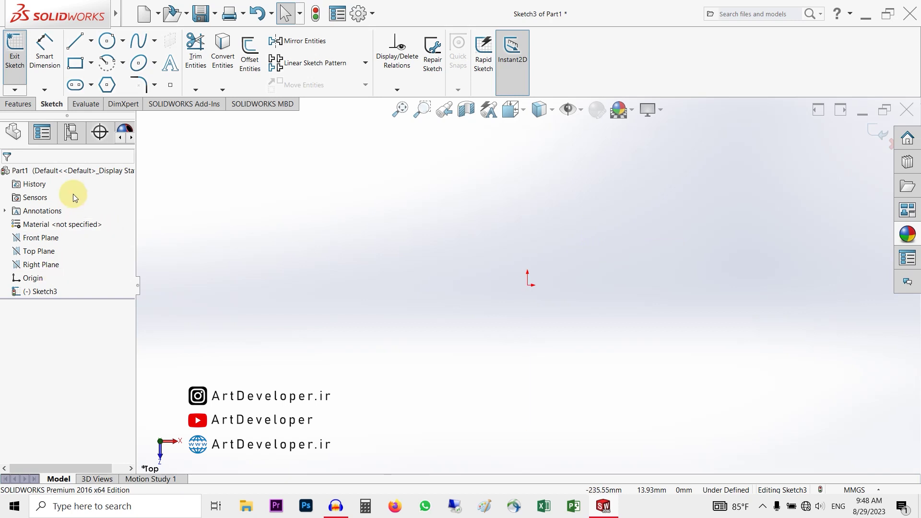
{"action": "left_click", "coordinate": [42, 238]}
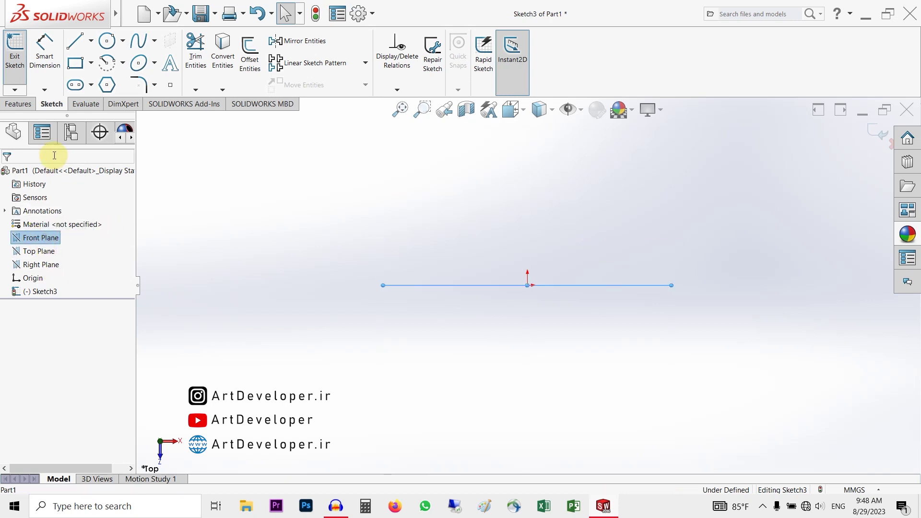
{"action": "left_click", "coordinate": [875, 133]}
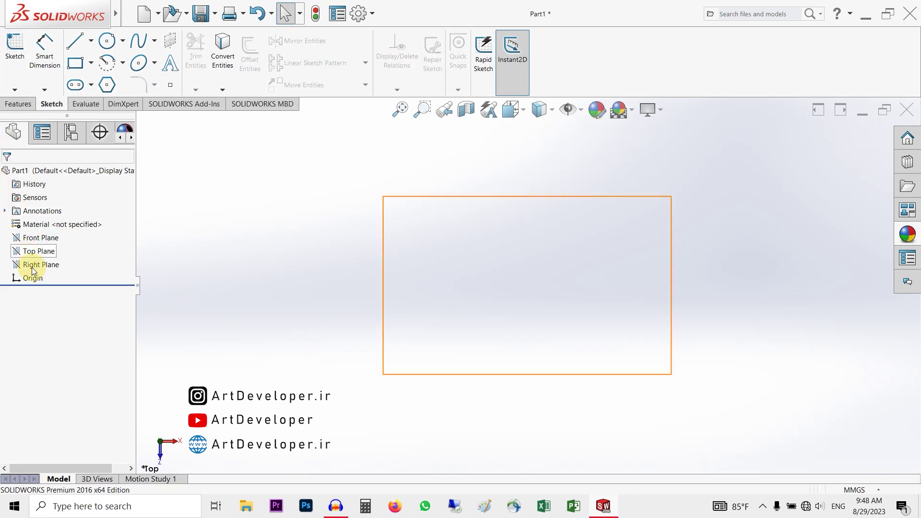
Step: Orient the view normal to the Front Plane, sketch a point on it at about X 28.74 mm, Y 39.11 mm, and end the Point tool
{"action": "left_click", "coordinate": [36, 238]}
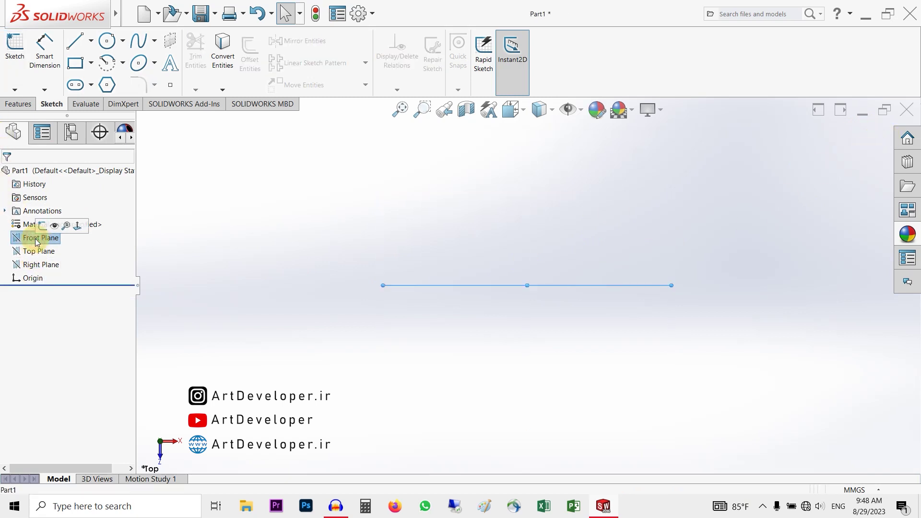
{"action": "left_click", "coordinate": [79, 226]}
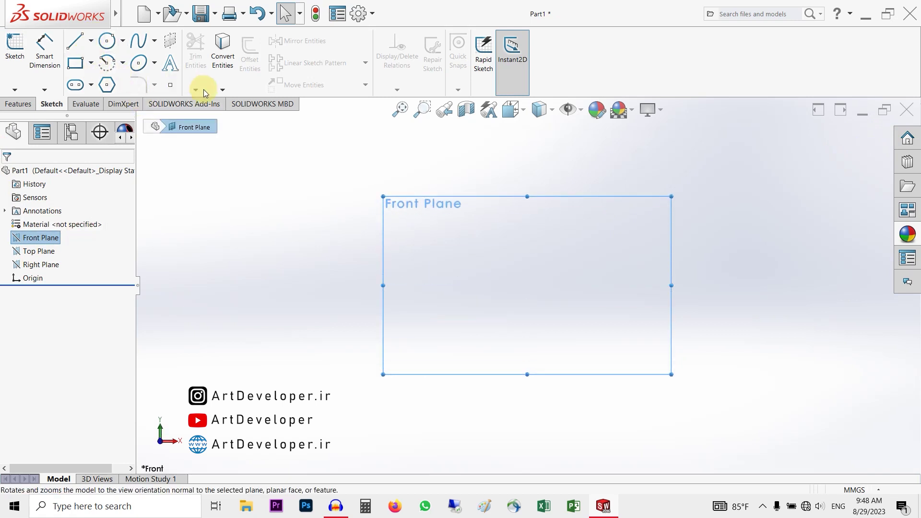
{"action": "left_click", "coordinate": [170, 85]}
{"action": "left_click", "coordinate": [574, 222]}
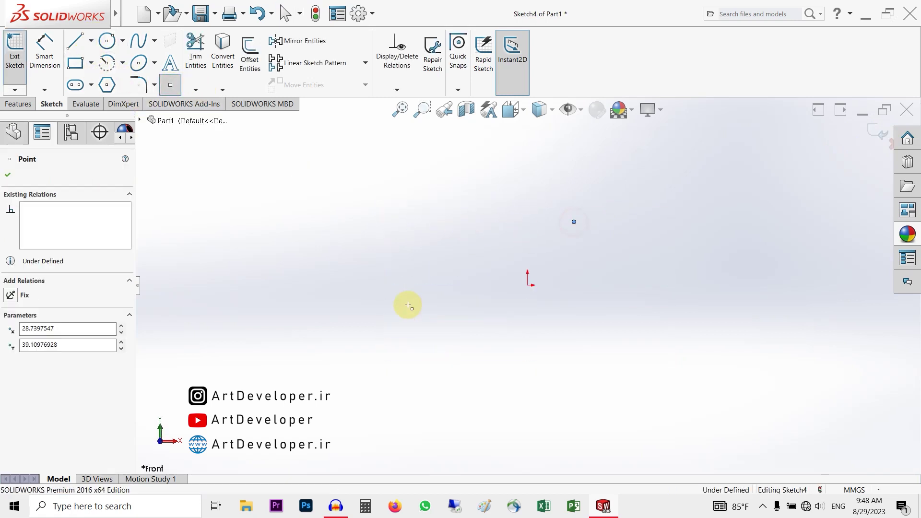
{"action": "right_click", "coordinate": [594, 204]}
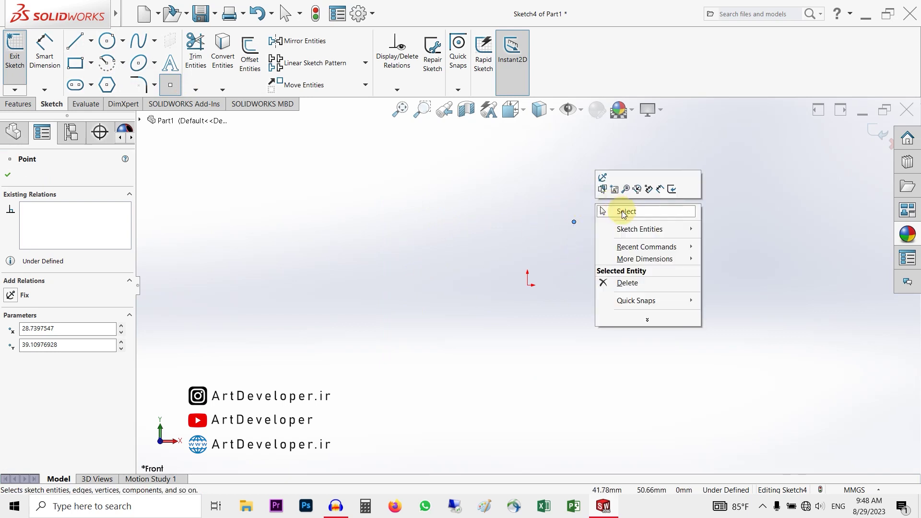
{"action": "left_click", "coordinate": [623, 211]}
Step: Move the sketch point freely around the origin and leave it at about X 27.41 mm, Y 31.58 mm
{"action": "scroll", "coordinate": [571, 247], "scroll_direction": "down", "scroll_amount": 5}
{"action": "scroll", "coordinate": [520, 281], "scroll_direction": "up", "scroll_amount": 3}
{"action": "scroll", "coordinate": [482, 391], "scroll_direction": "down", "scroll_amount": 3}
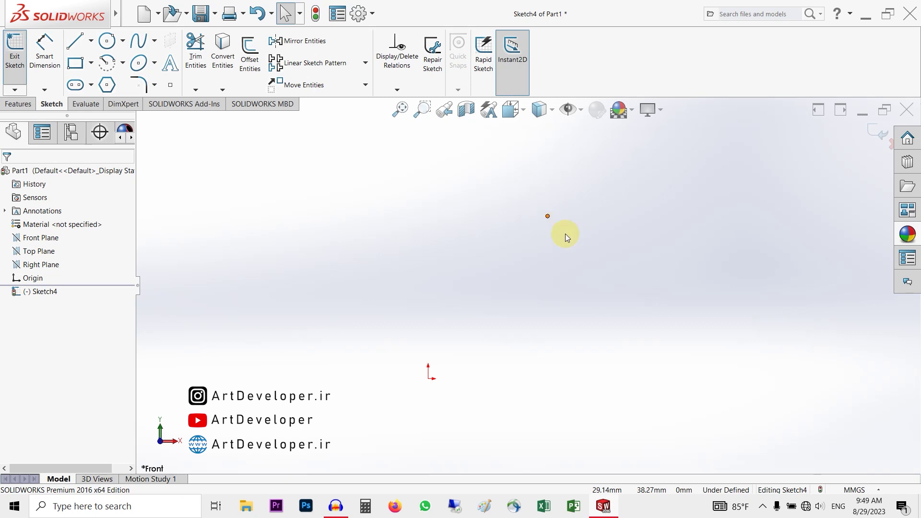
{"action": "left_click", "coordinate": [548, 214]}
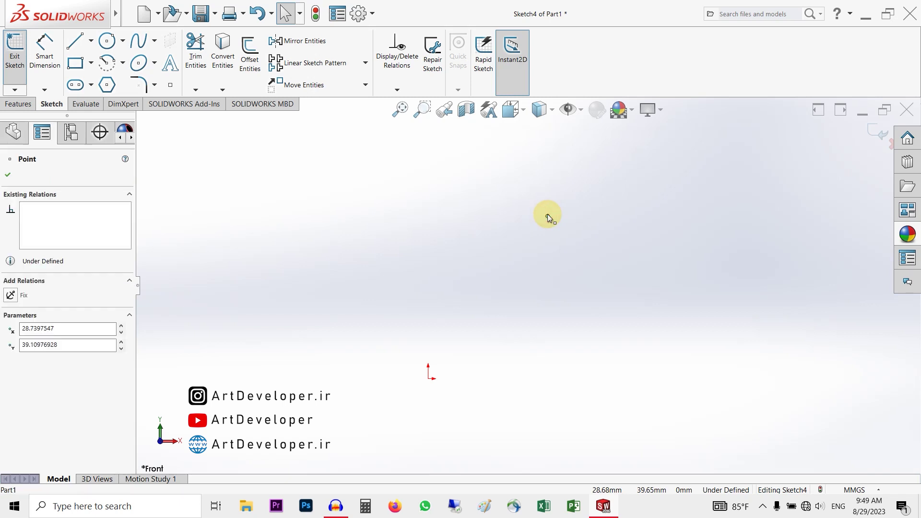
{"action": "left_click", "coordinate": [476, 288]}
{"action": "left_click", "coordinate": [367, 279]}
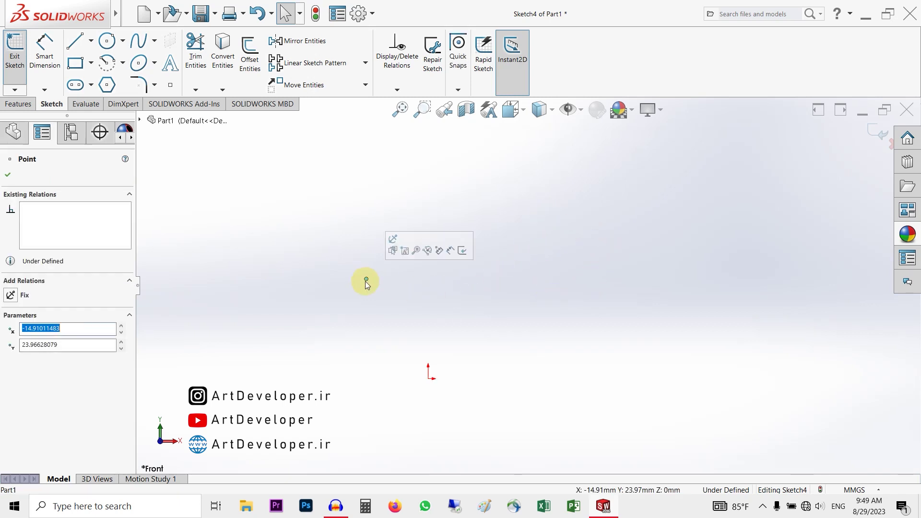
{"action": "left_click", "coordinate": [365, 313]}
{"action": "left_click_drag", "start_coordinate": [366, 279], "coordinate": [542, 248]}
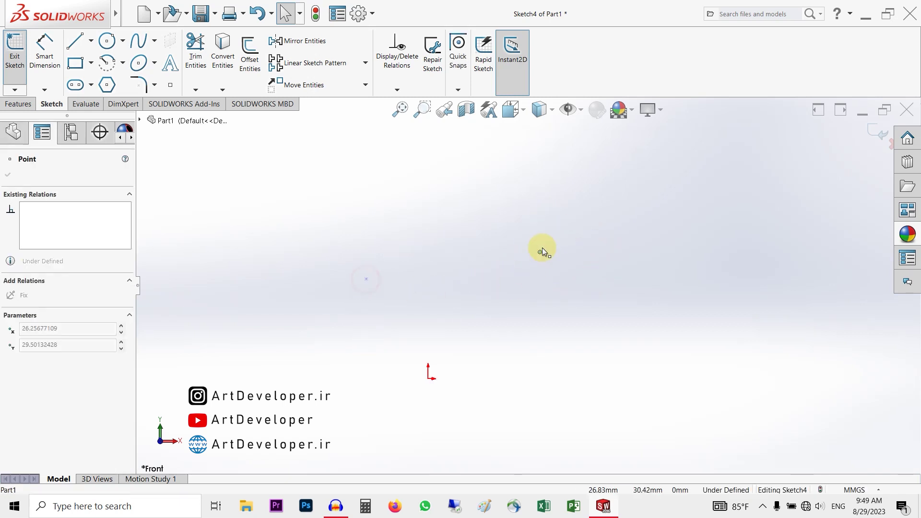
{"action": "left_click", "coordinate": [437, 220]}
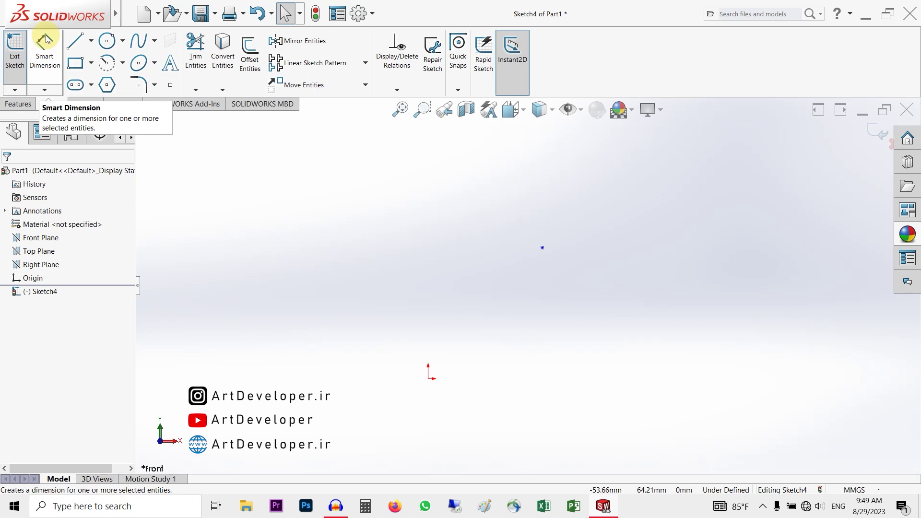
{"action": "left_click", "coordinate": [43, 91]}
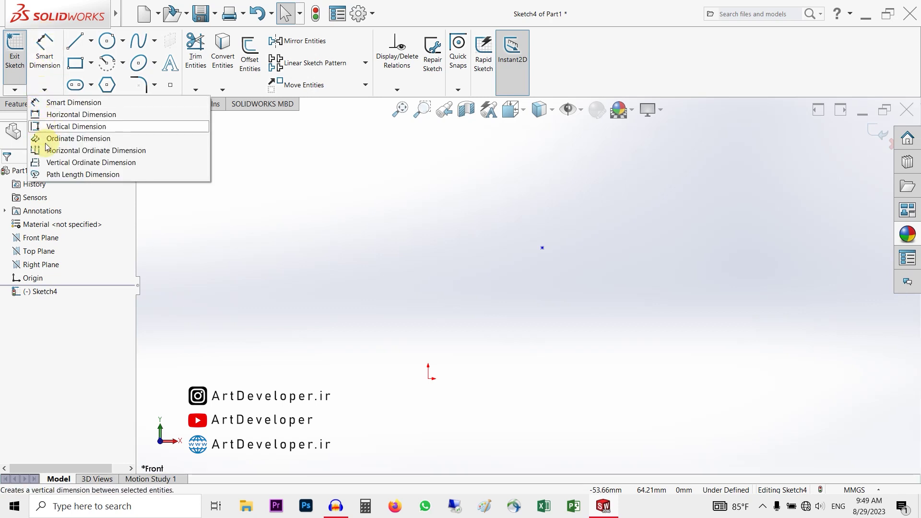
{"action": "left_click", "coordinate": [361, 160]}
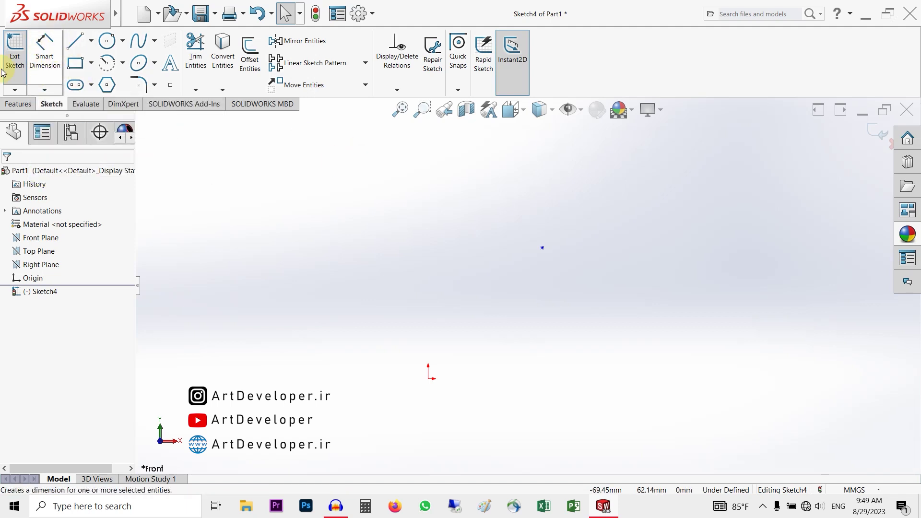
{"action": "left_click", "coordinate": [53, 49]}
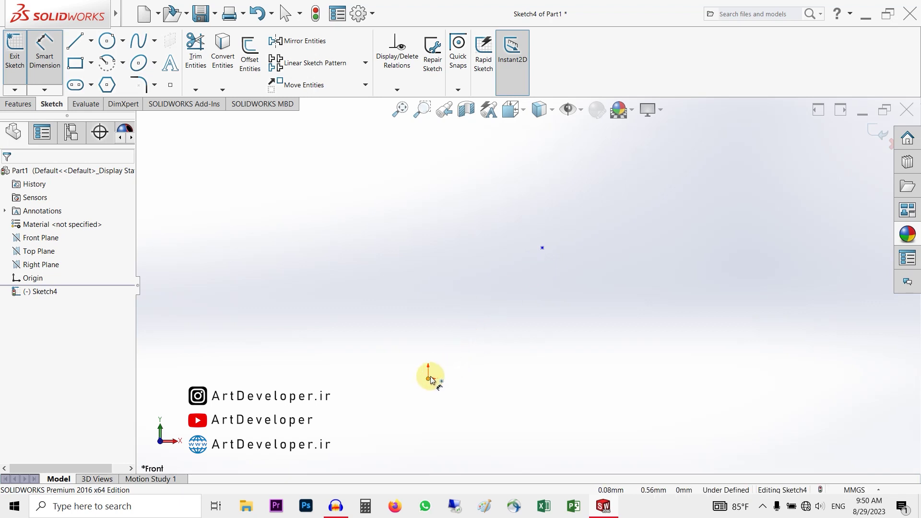
{"action": "left_click", "coordinate": [543, 248]}
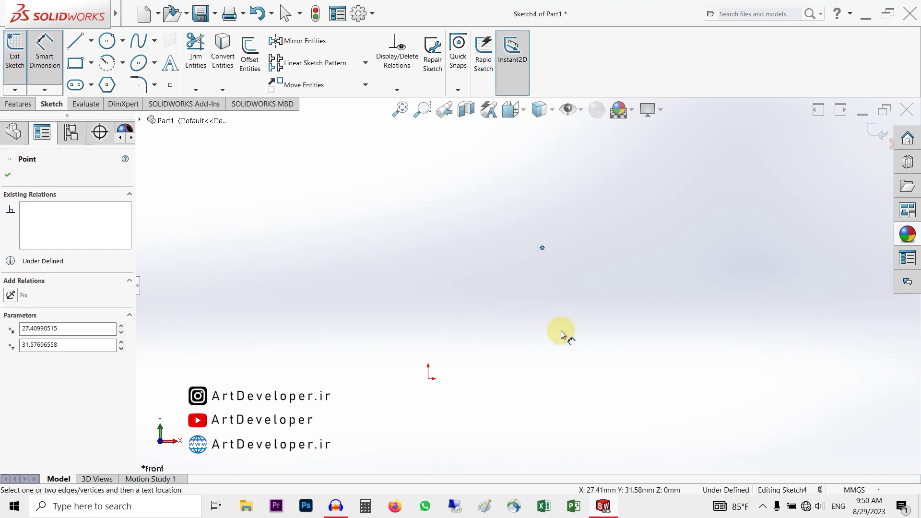
{"action": "left_click", "coordinate": [429, 380]}
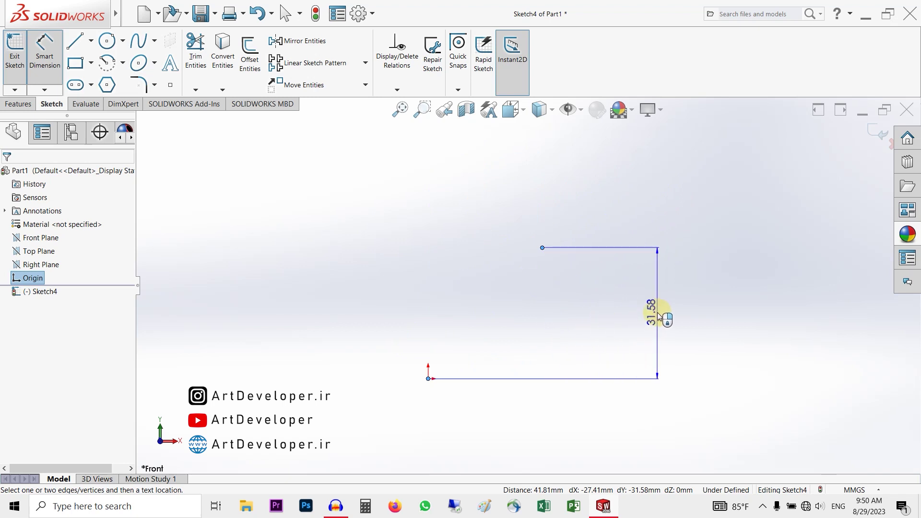
{"action": "key", "text": "ctrl+z"}
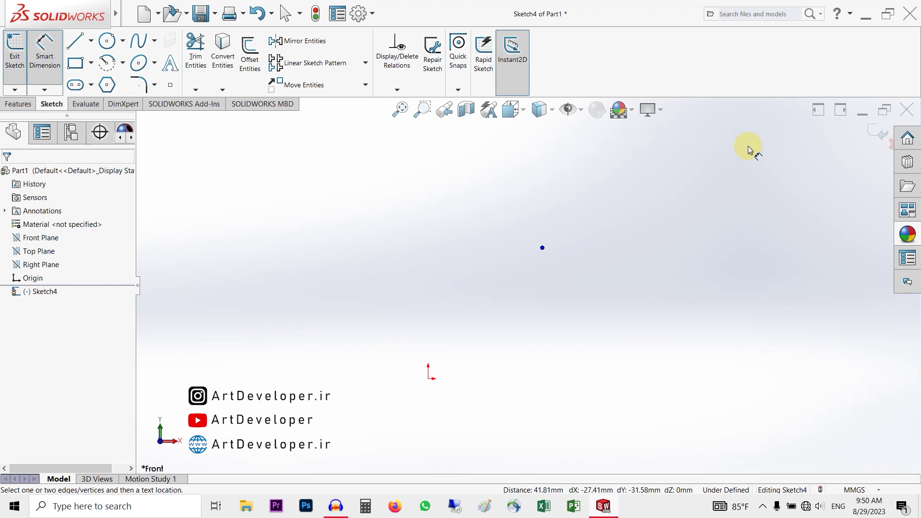
{"action": "key", "text": "Escape"}
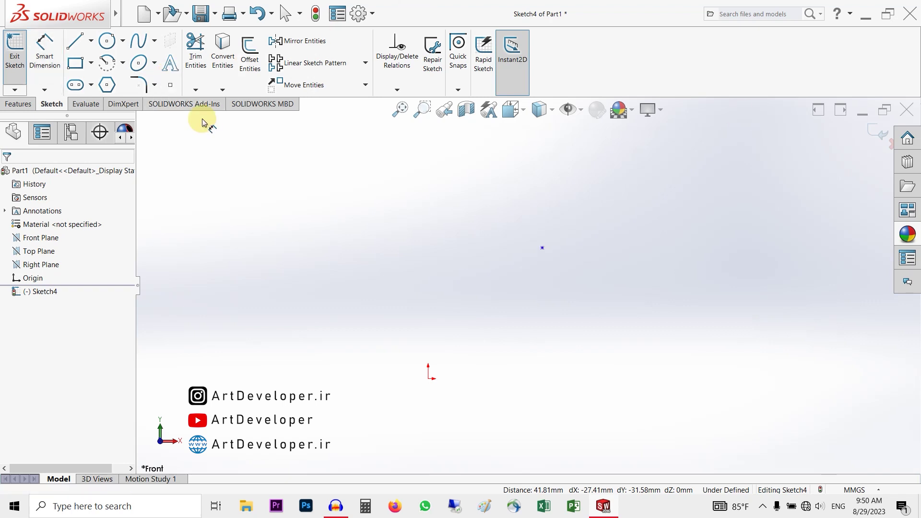
Step: Dimension the horizontal distance between the origin and the sketch point as 20 mm and end Smart Dimension
{"action": "left_click", "coordinate": [50, 58]}
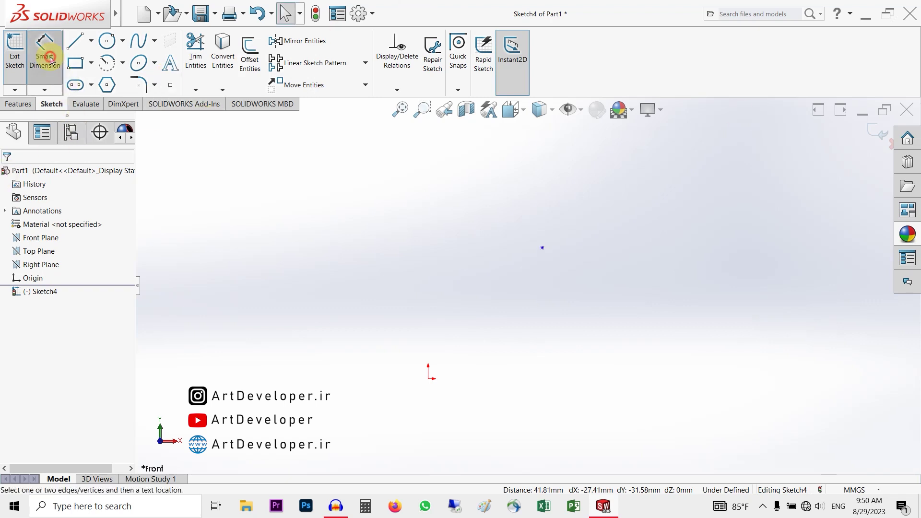
{"action": "left_click", "coordinate": [543, 247]}
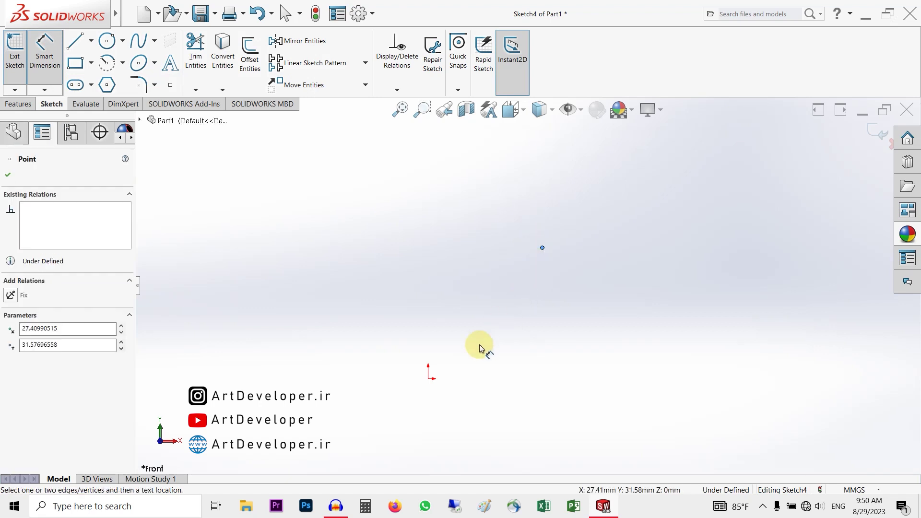
{"action": "left_click", "coordinate": [428, 380]}
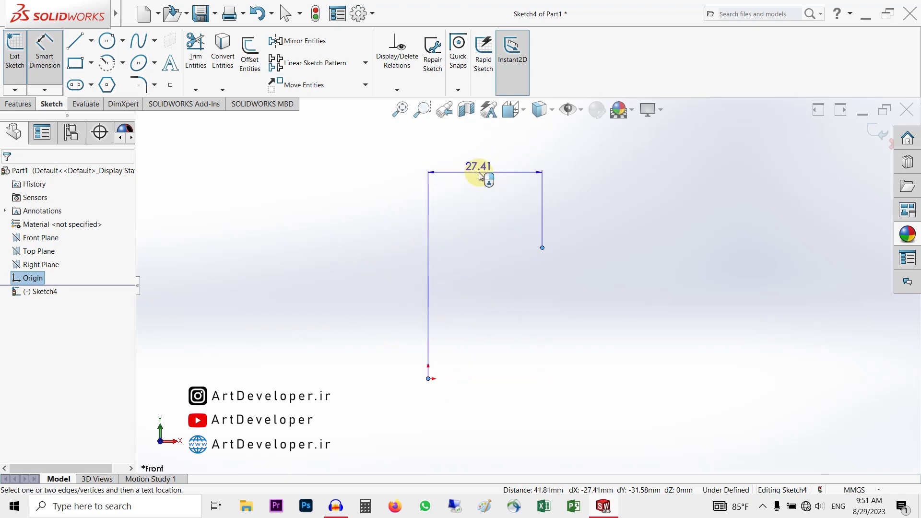
{"action": "left_click", "coordinate": [480, 176]}
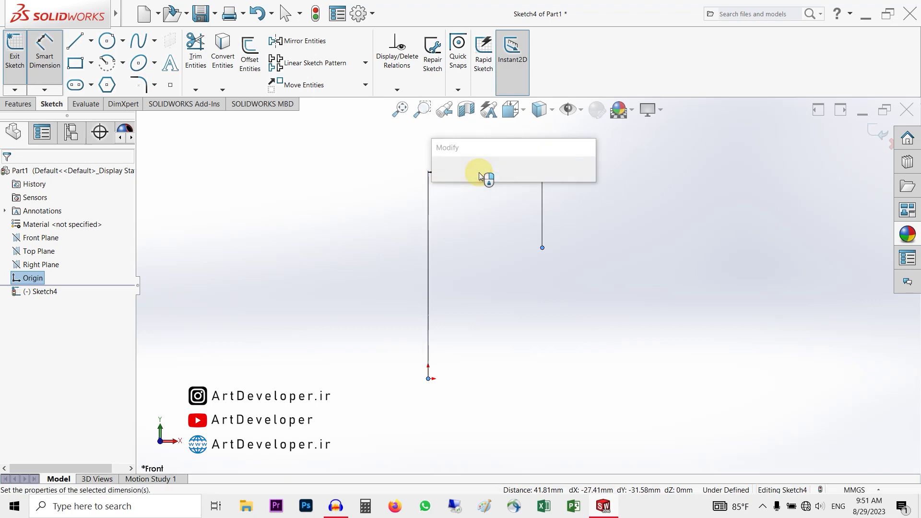
{"action": "left_click_drag", "start_coordinate": [471, 155], "coordinate": [646, 157]}
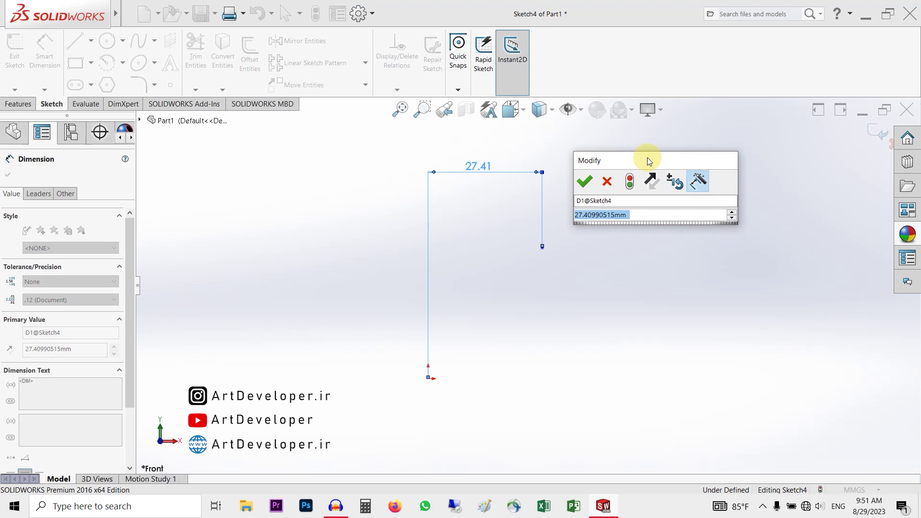
{"action": "type", "text": "20"}
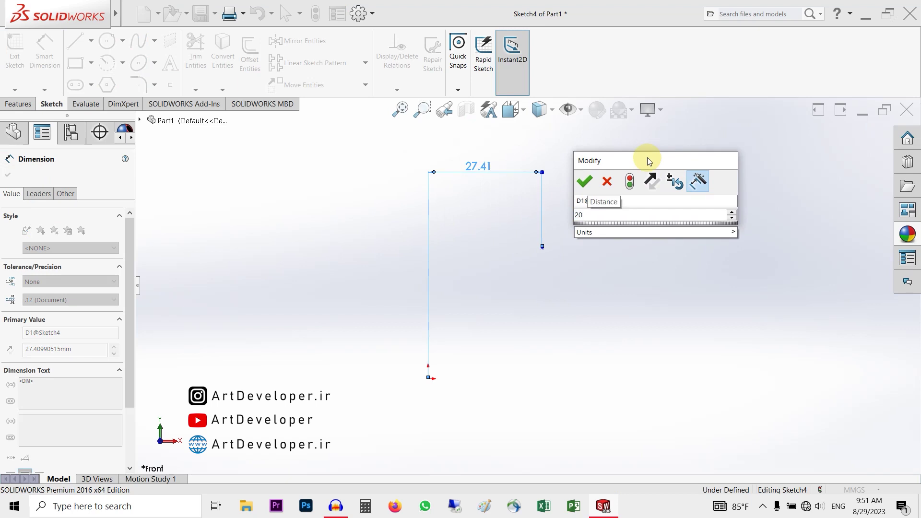
{"action": "key", "text": "Return"}
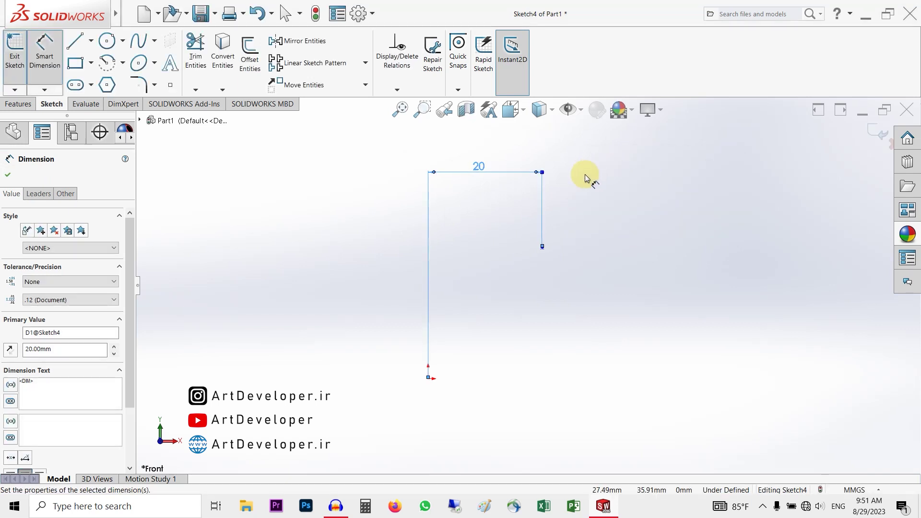
{"action": "right_click", "coordinate": [595, 188]}
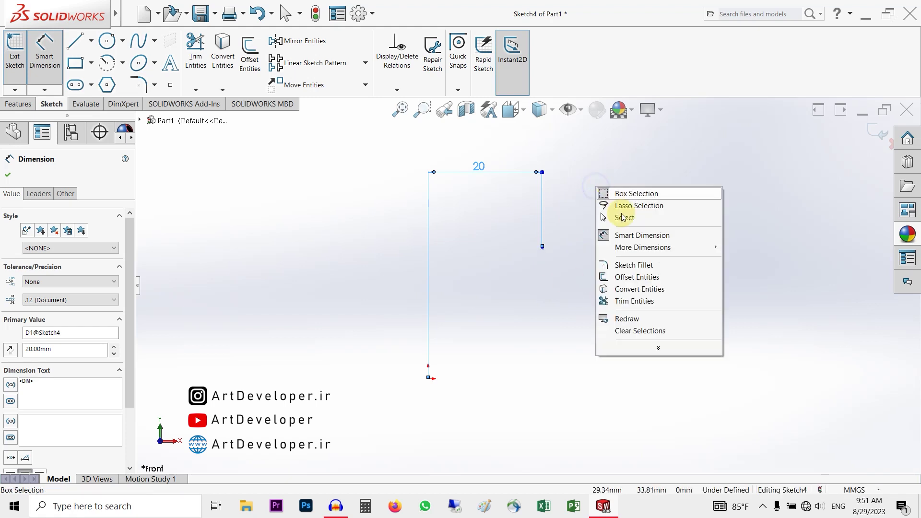
{"action": "left_click", "coordinate": [624, 217]}
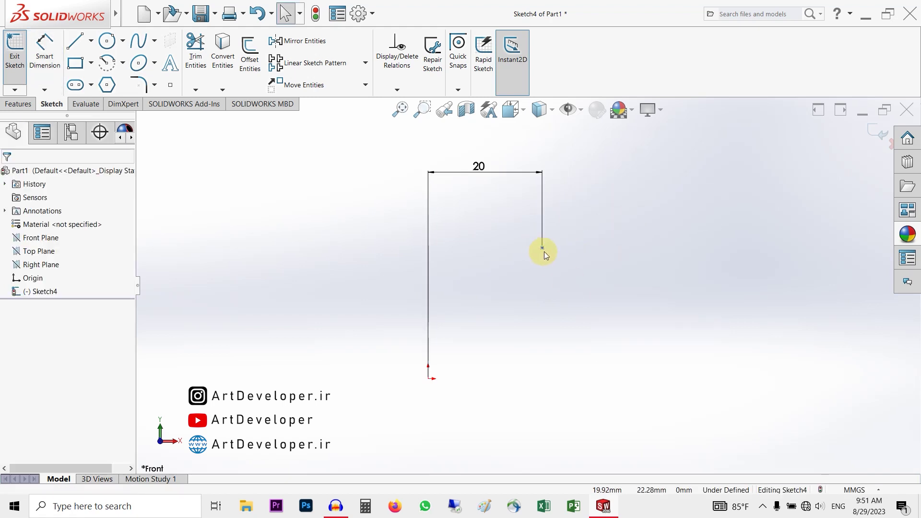
Step: Move the sketch point up and down at its fixed horizontal distance and leave it at about Y 18.75 mm
{"action": "left_click", "coordinate": [544, 250]}
{"action": "left_click_drag", "start_coordinate": [544, 248], "coordinate": [523, 313]}
{"action": "left_click_drag", "start_coordinate": [496, 280], "coordinate": [501, 302]}
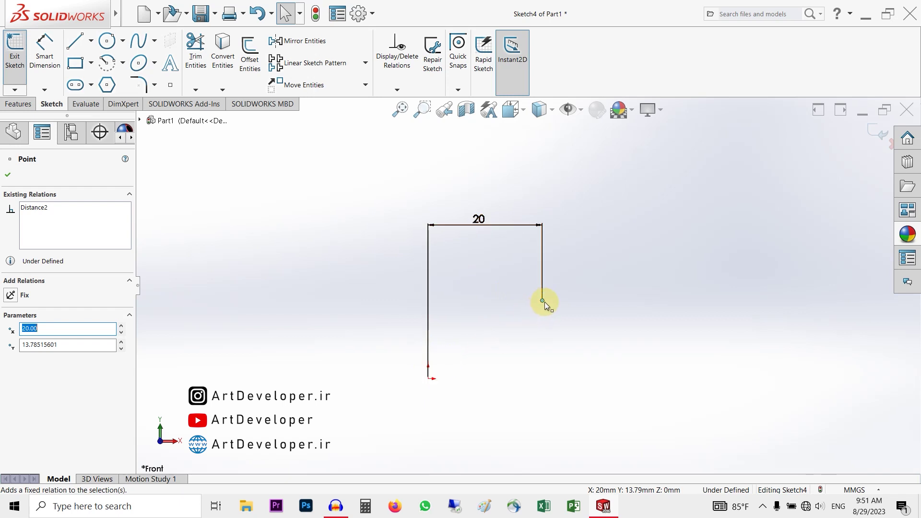
{"action": "left_click_drag", "start_coordinate": [544, 301], "coordinate": [601, 288]}
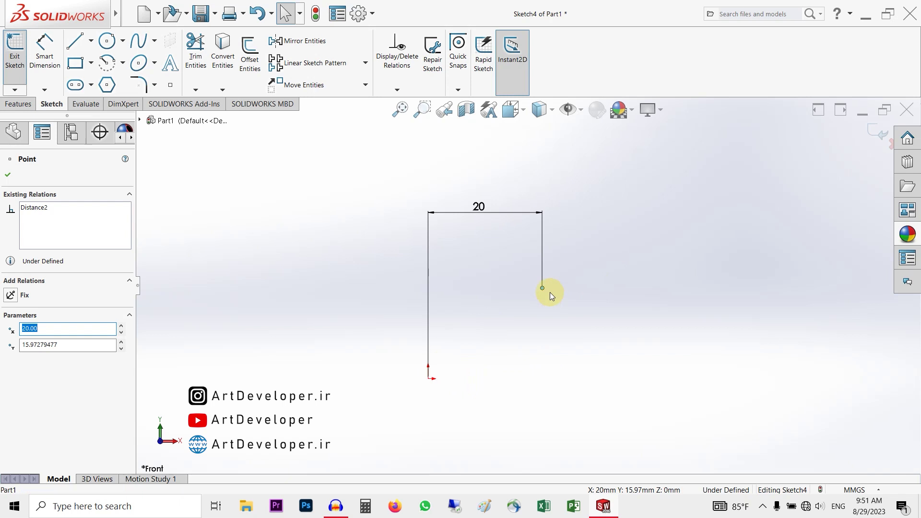
{"action": "mouse_move", "coordinate": [544, 290]}
{"action": "left_mouse_down"}
{"action": "mouse_move", "coordinate": [543, 344]}
{"action": "mouse_move", "coordinate": [549, 303]}
{"action": "left_mouse_up"}
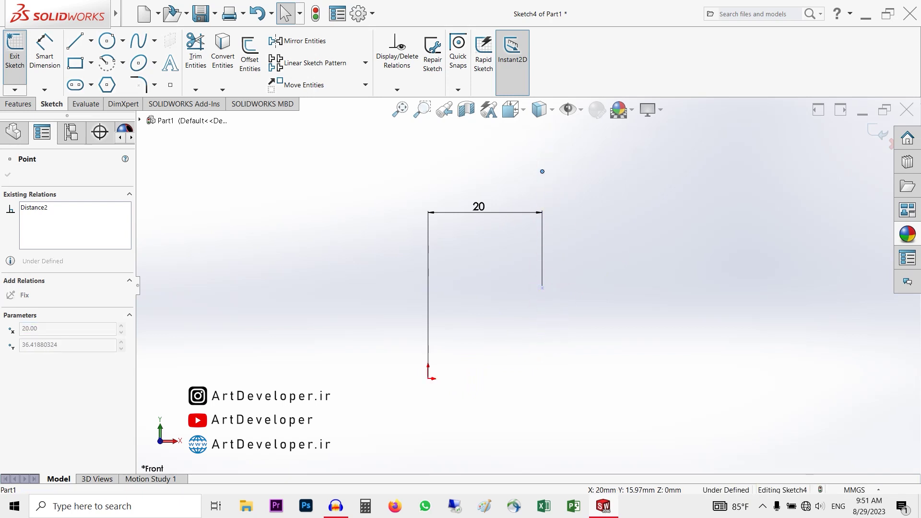
{"action": "left_click", "coordinate": [592, 257]}
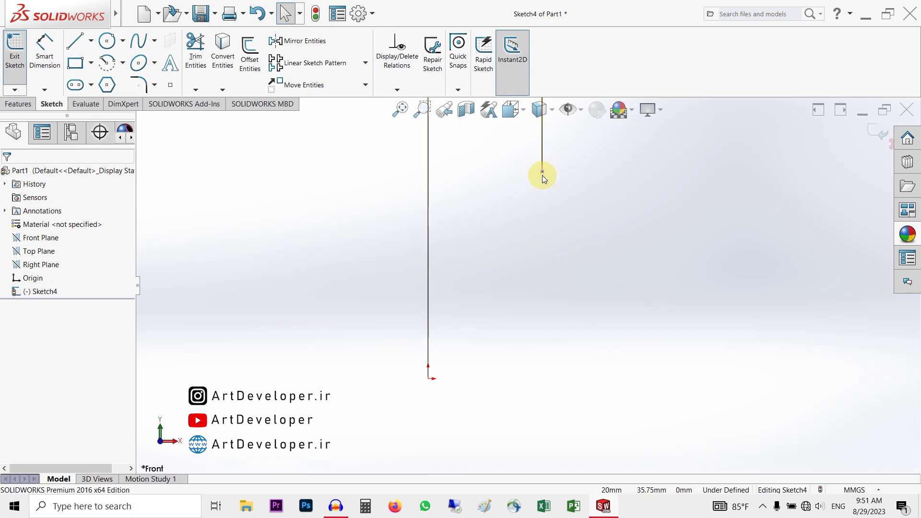
{"action": "left_click_drag", "start_coordinate": [543, 172], "coordinate": [543, 272]}
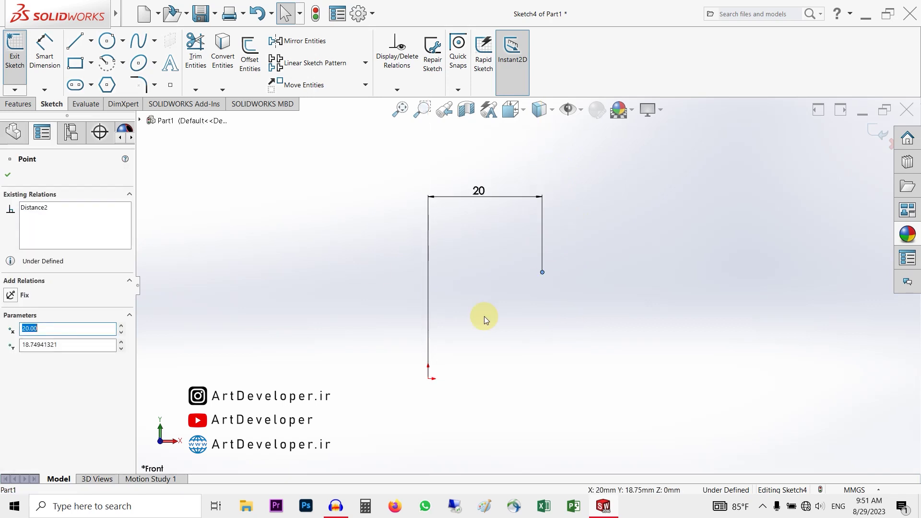
Step: Dimension the vertical distance between the origin and the sketch point as 20 mm and end Smart Dimension
{"action": "left_click", "coordinate": [44, 65]}
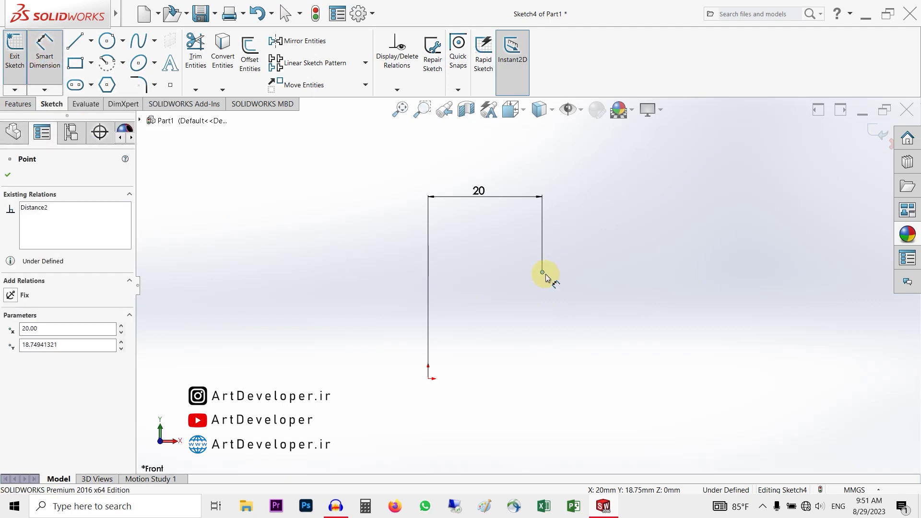
{"action": "left_click", "coordinate": [541, 270]}
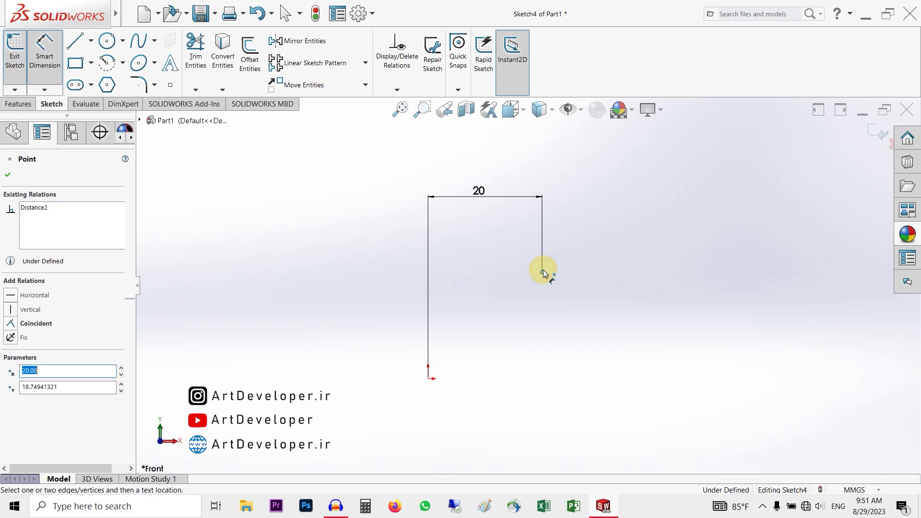
{"action": "left_click", "coordinate": [429, 379]}
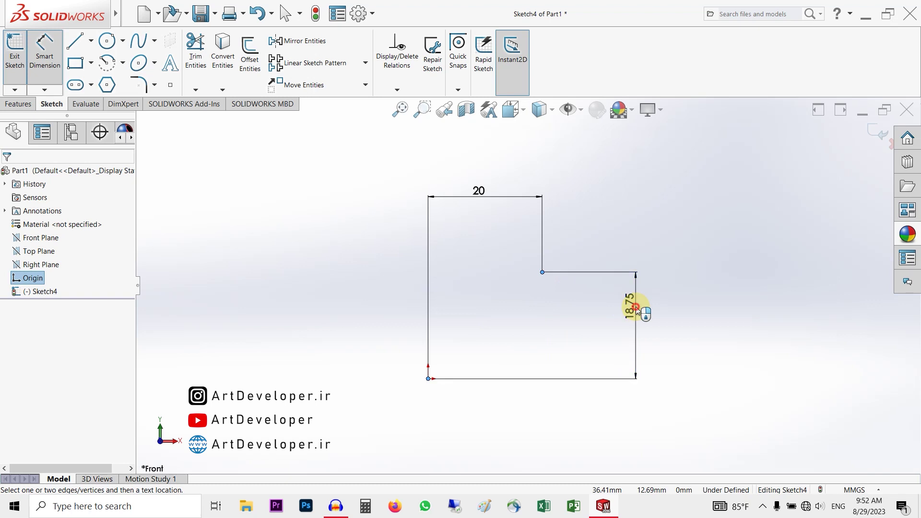
{"action": "left_click", "coordinate": [635, 307]}
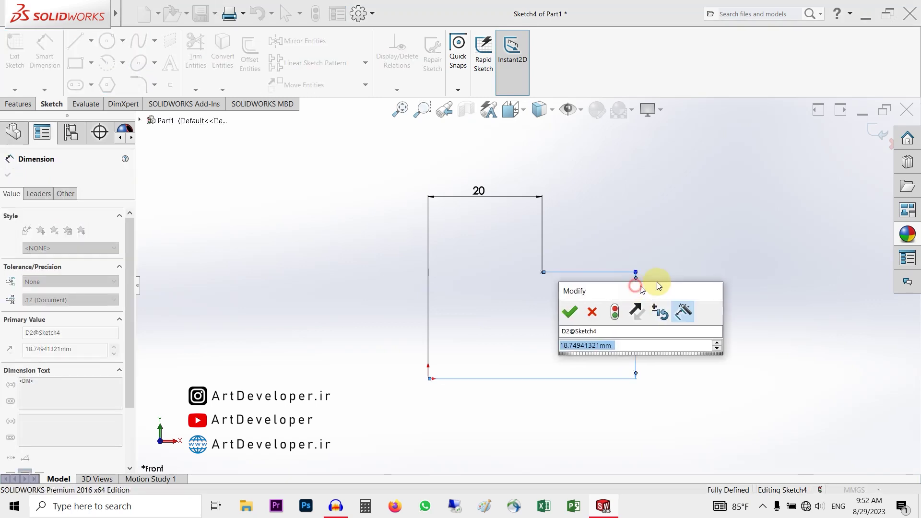
{"action": "left_click_drag", "start_coordinate": [658, 286], "coordinate": [729, 156]}
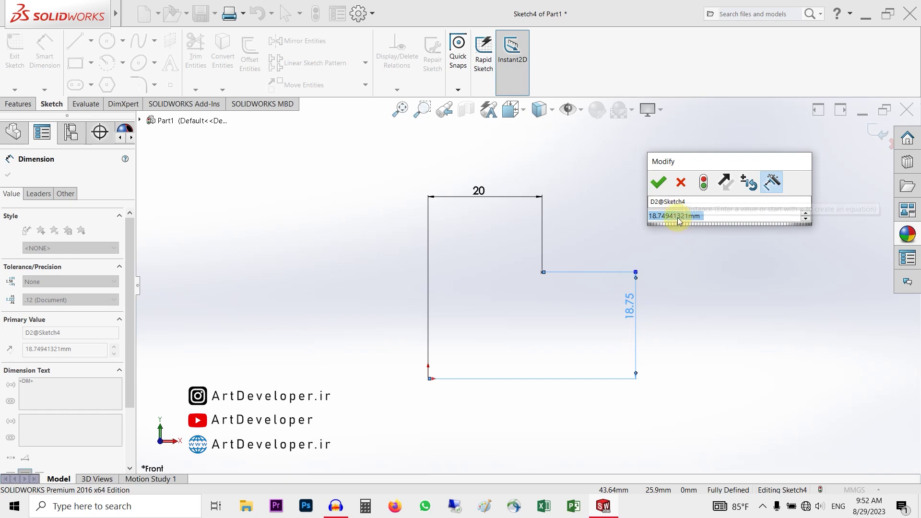
{"action": "type", "text": "20"}
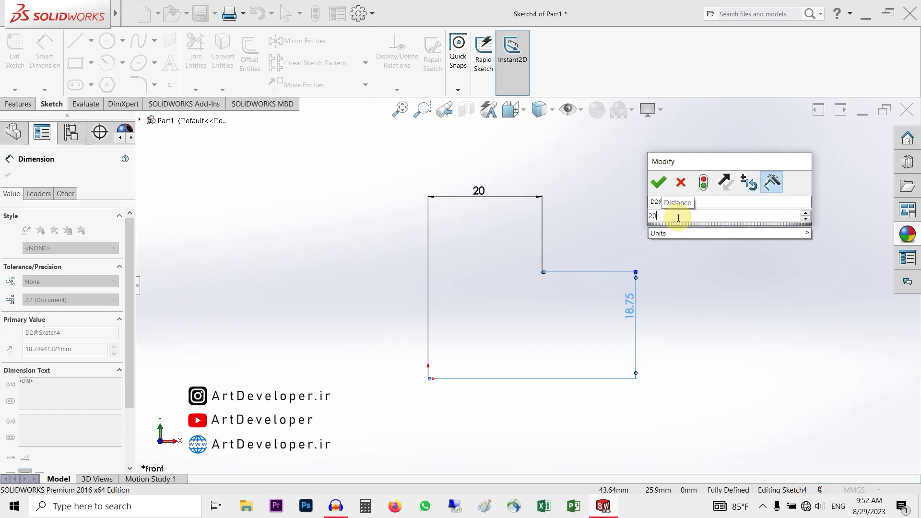
{"action": "left_click", "coordinate": [660, 182]}
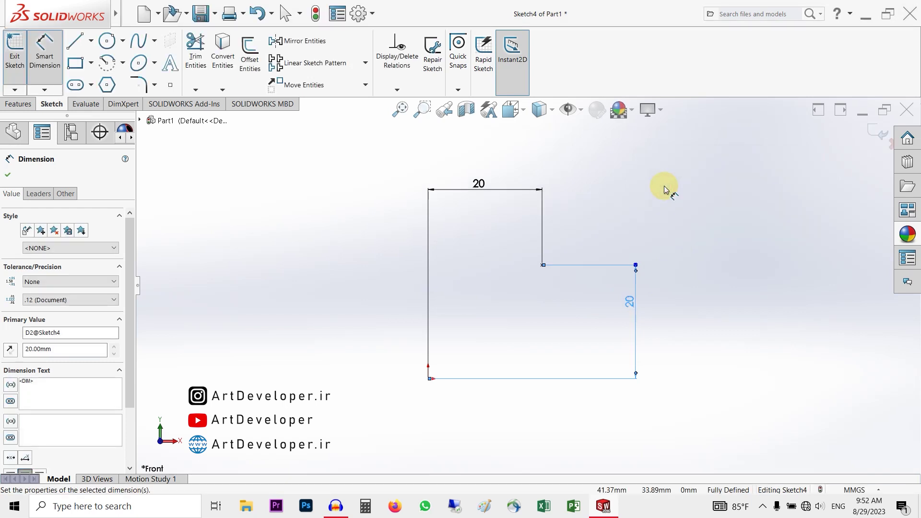
{"action": "right_click", "coordinate": [598, 234]}
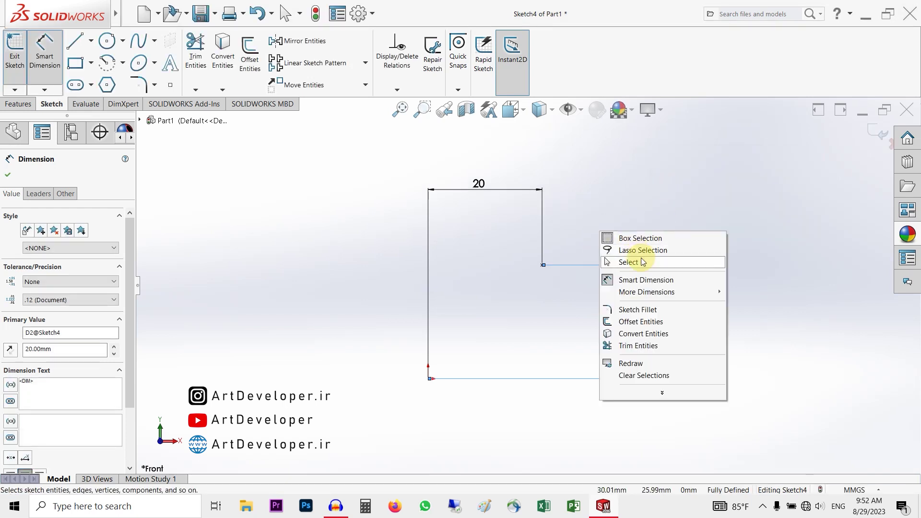
{"action": "left_click", "coordinate": [644, 262]}
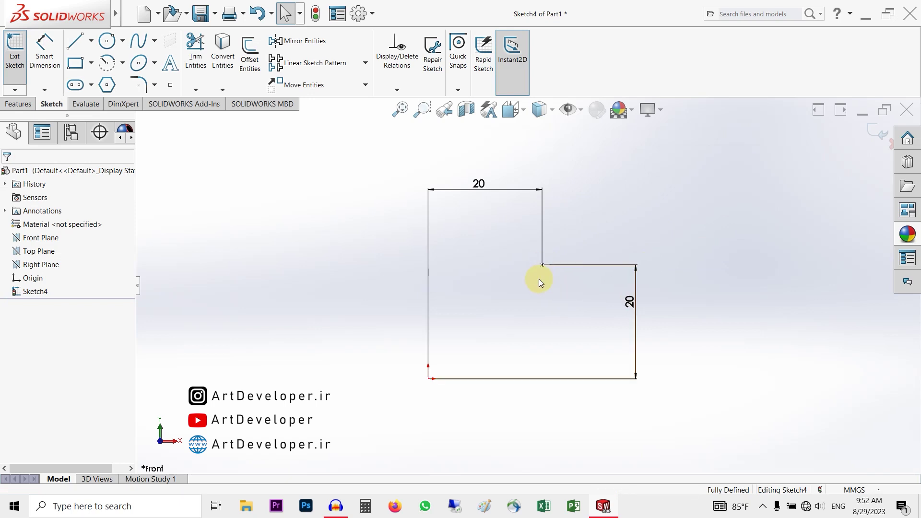
{"action": "left_click", "coordinate": [542, 265]}
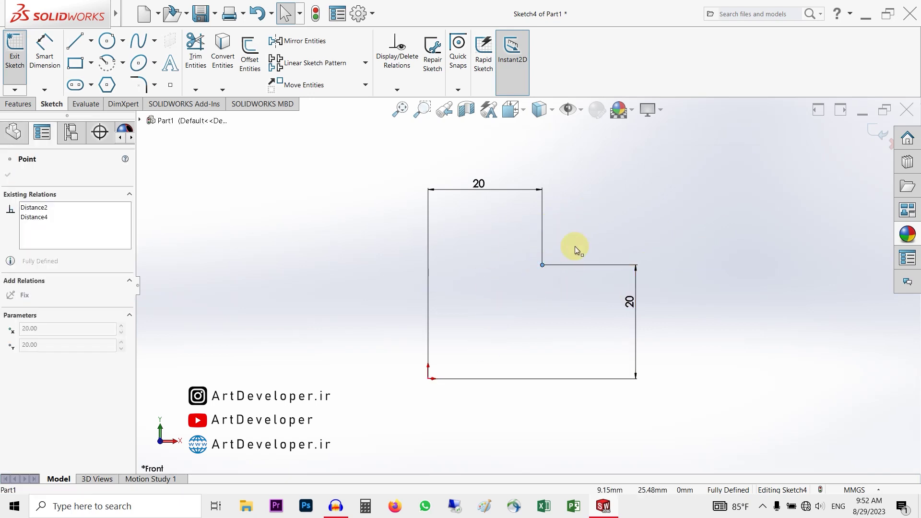
{"action": "left_click", "coordinate": [628, 162]}
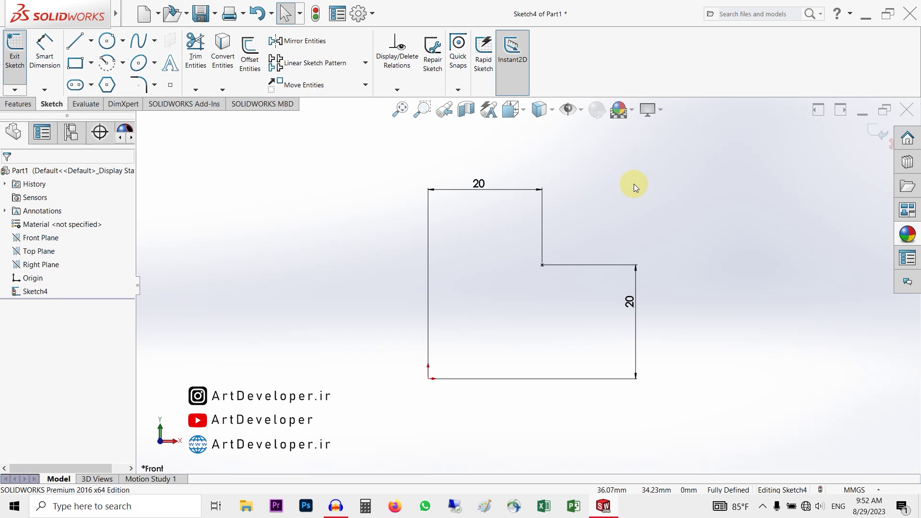
{"action": "left_click", "coordinate": [511, 189]}
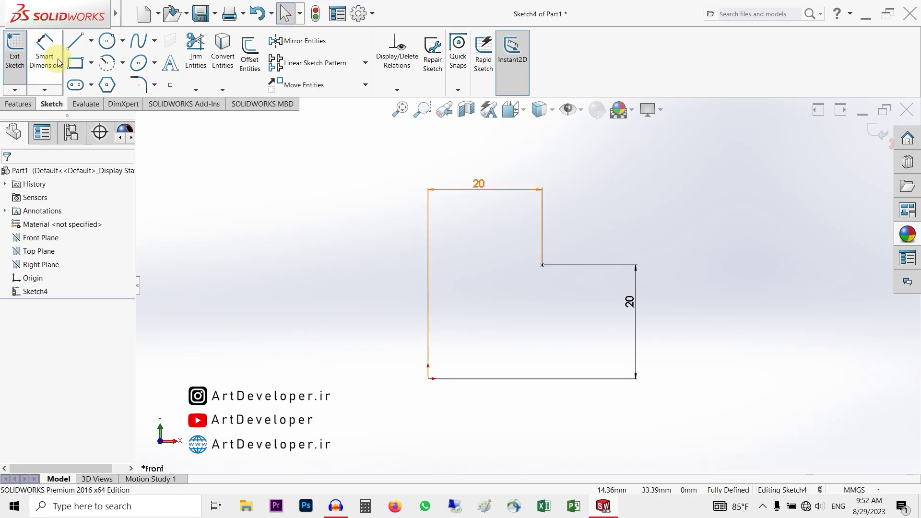
{"action": "left_click", "coordinate": [76, 41]}
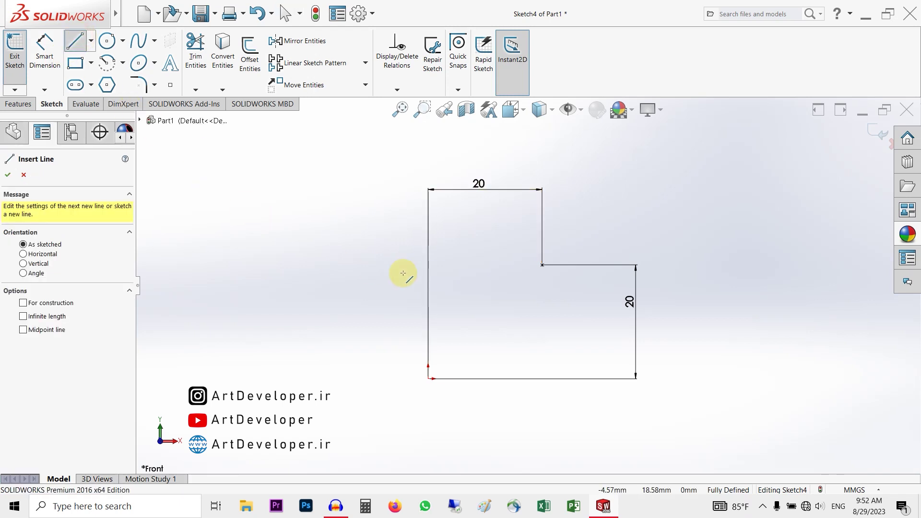
{"action": "key", "text": "f"}
{"action": "scroll", "coordinate": [591, 273], "scroll_direction": "up", "scroll_amount": 3}
{"action": "scroll", "coordinate": [590, 283], "scroll_direction": "down", "scroll_amount": 5}
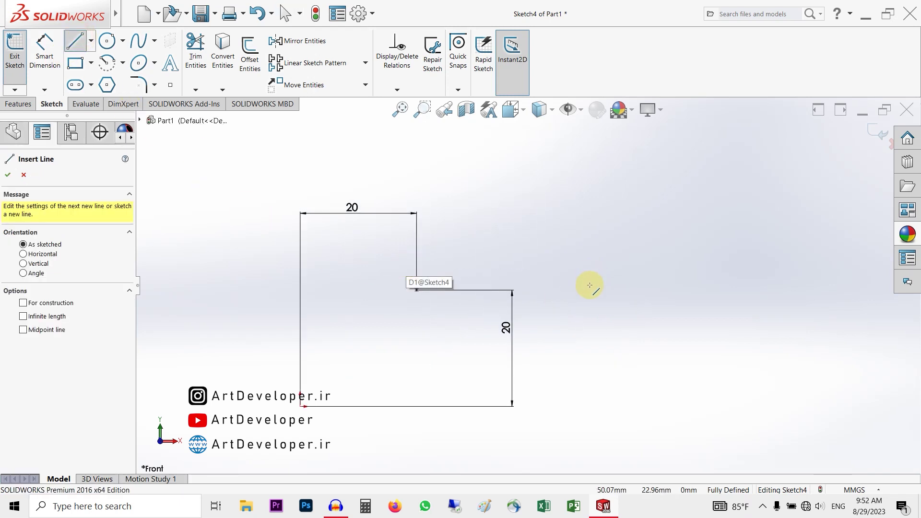
{"action": "right_click", "coordinate": [560, 222]}
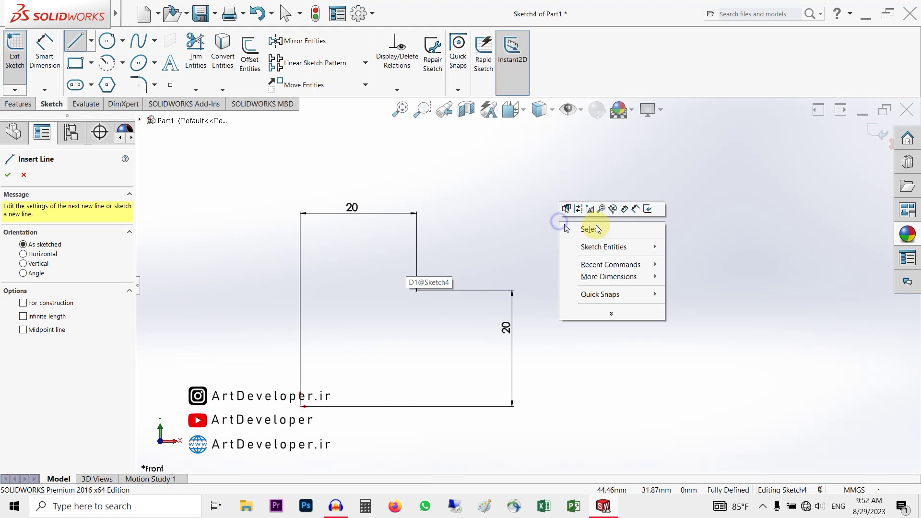
{"action": "left_click", "coordinate": [601, 232]}
Step: Exit the sketch containing the dimensioned point and keep its changes
{"action": "scroll", "coordinate": [590, 288], "scroll_direction": "up", "scroll_amount": 5}
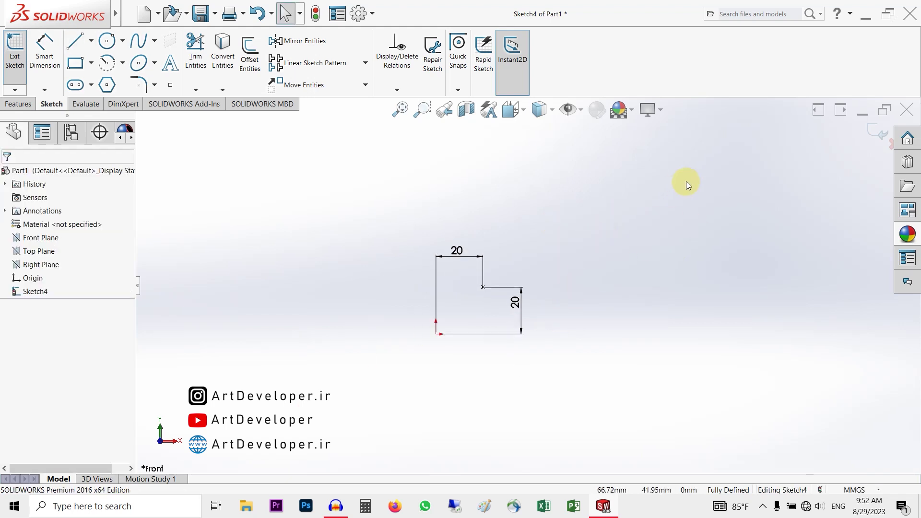
{"action": "left_click", "coordinate": [876, 137]}
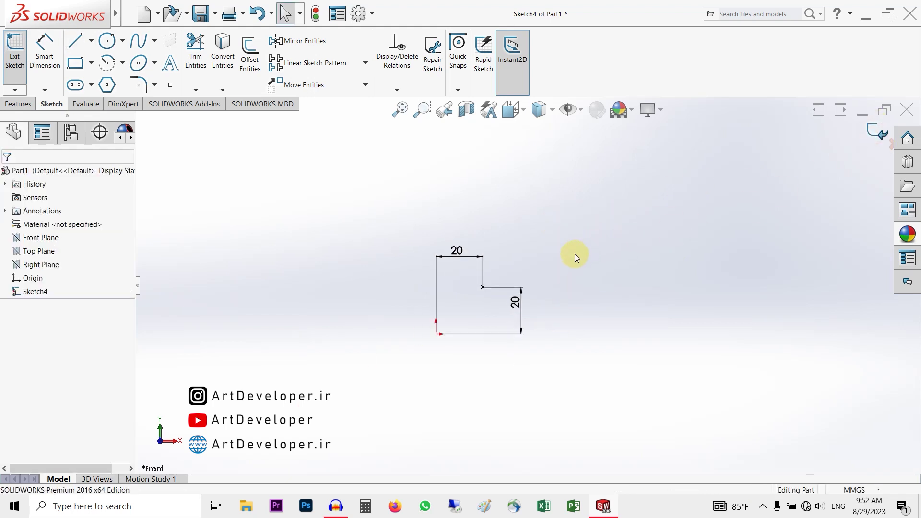
{"action": "left_click_drag", "start_coordinate": [547, 244], "coordinate": [492, 290]}
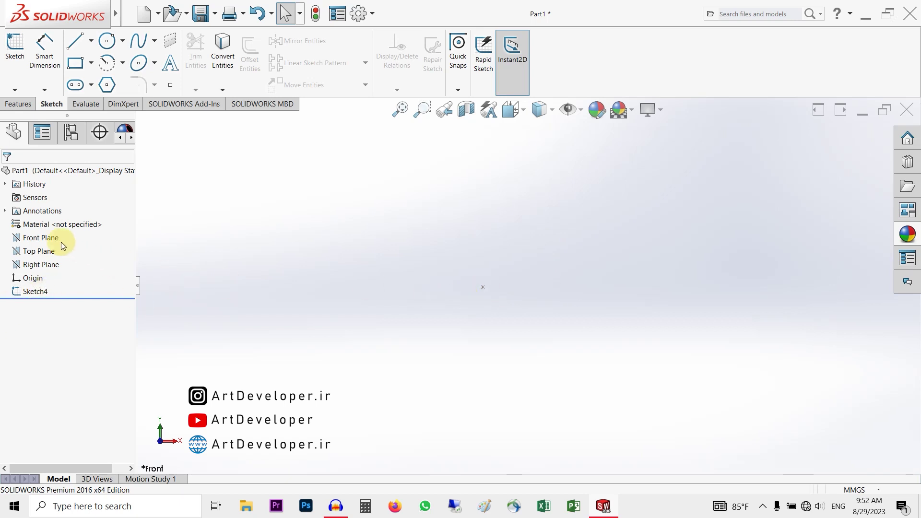
Step: Delete Sketch4, the sketch with the dimensioned point, from the part
{"action": "left_click", "coordinate": [35, 292]}
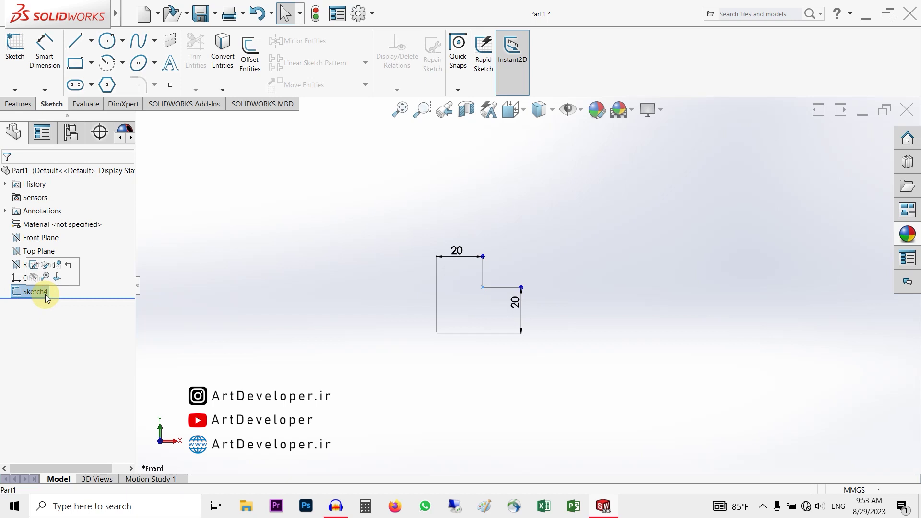
{"action": "left_click", "coordinate": [36, 292]}
{"action": "right_click", "coordinate": [48, 294]}
{"action": "left_click", "coordinate": [277, 351]}
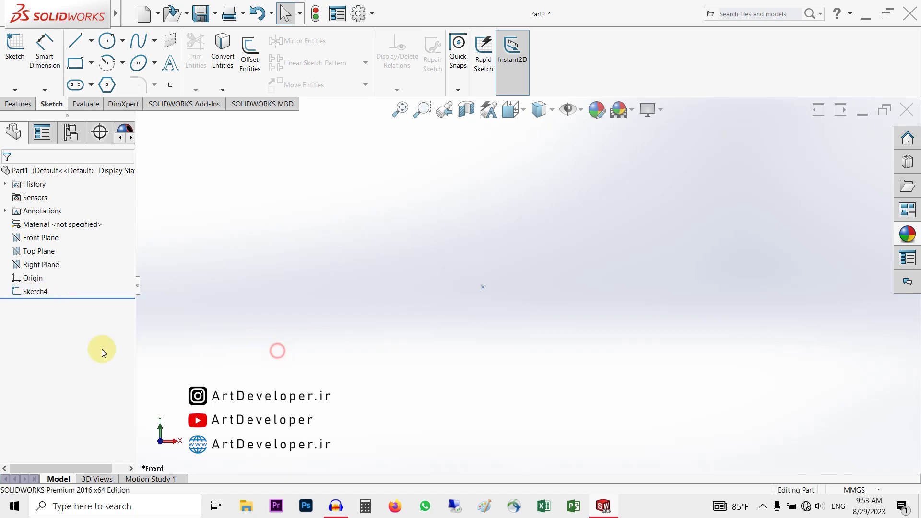
{"action": "right_click", "coordinate": [37, 292]}
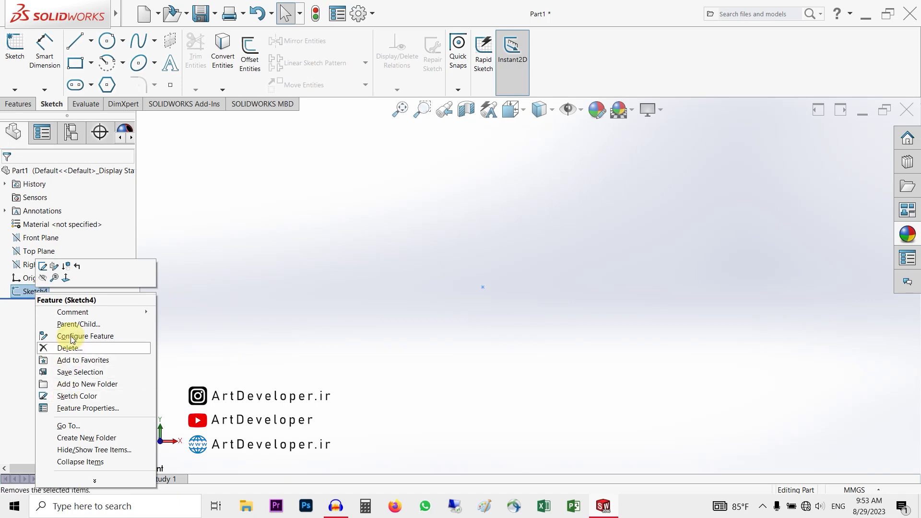
{"action": "left_click", "coordinate": [77, 348]}
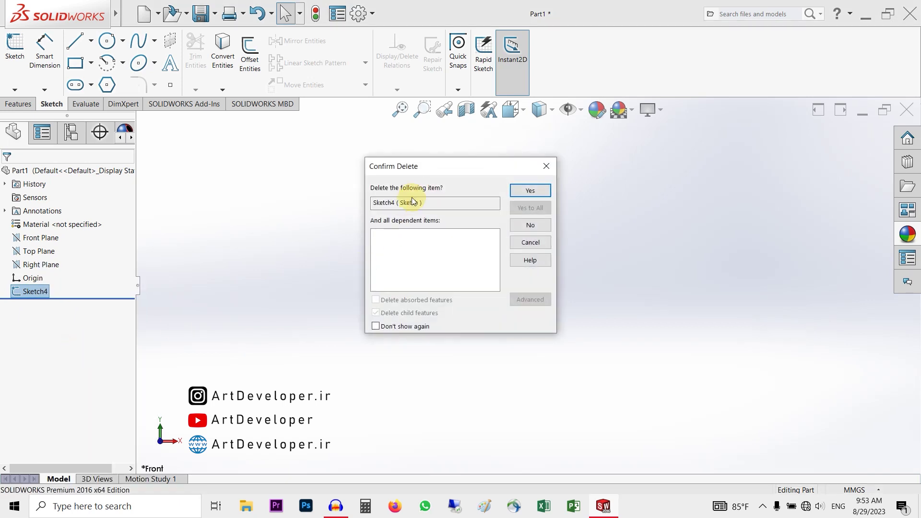
{"action": "left_click", "coordinate": [526, 191]}
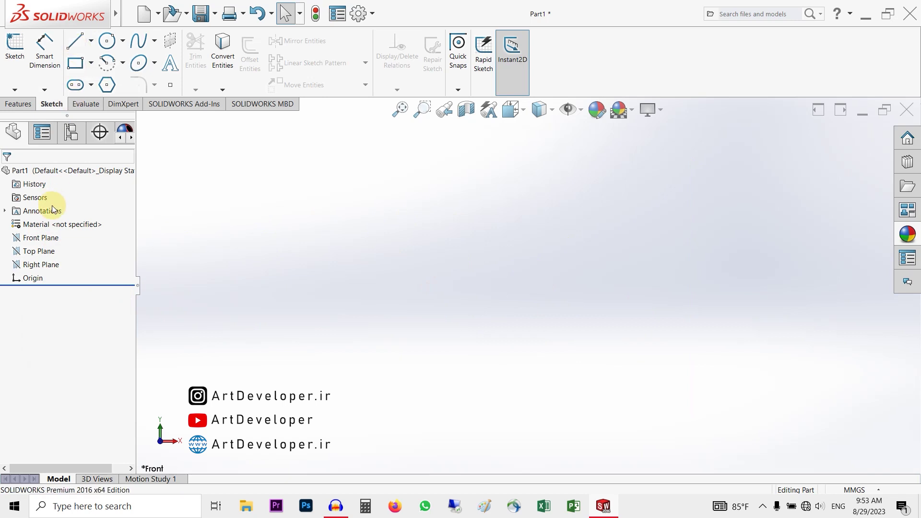
Step: Start a sketch on the Front Plane and draw an inclined line about 84 mm long from about X 12 mm, Y 26 mm
{"action": "left_click", "coordinate": [54, 239]}
{"action": "left_click", "coordinate": [93, 226]}
{"action": "left_click", "coordinate": [76, 41]}
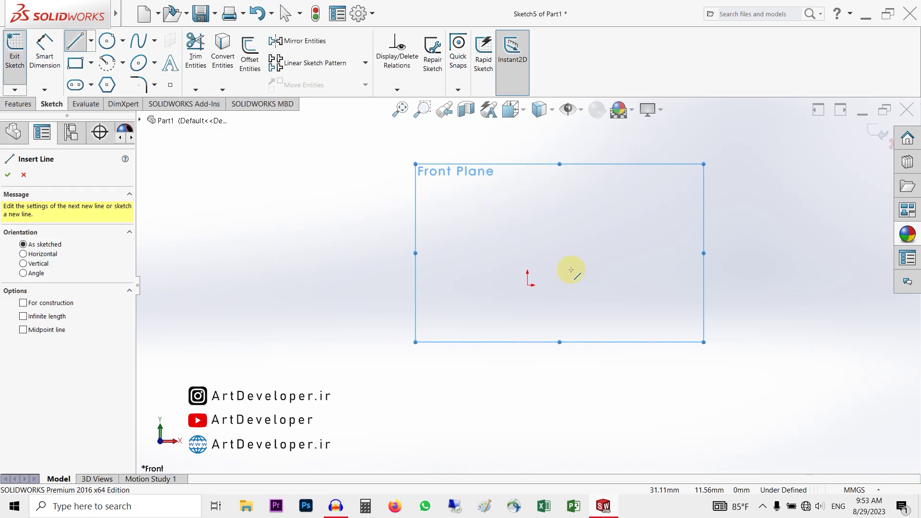
{"action": "left_click", "coordinate": [546, 242]}
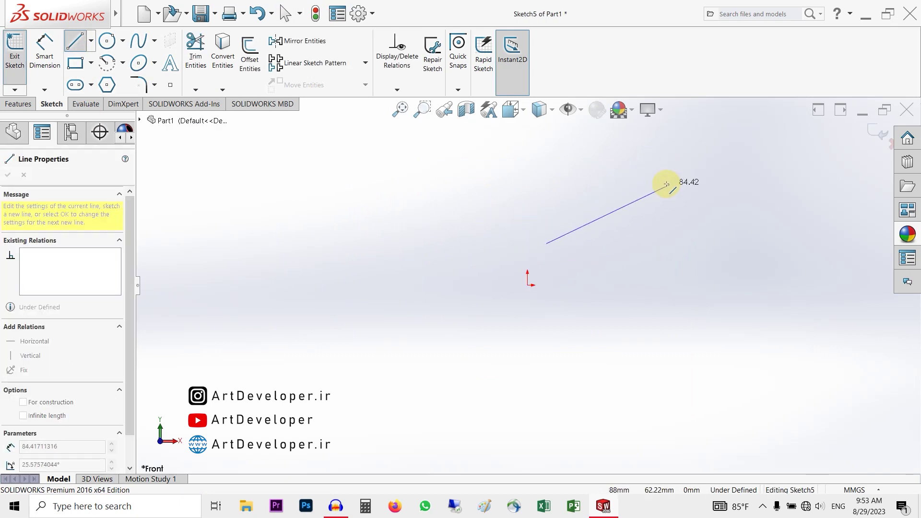
{"action": "left_click", "coordinate": [663, 181]}
{"action": "right_click", "coordinate": [693, 195]}
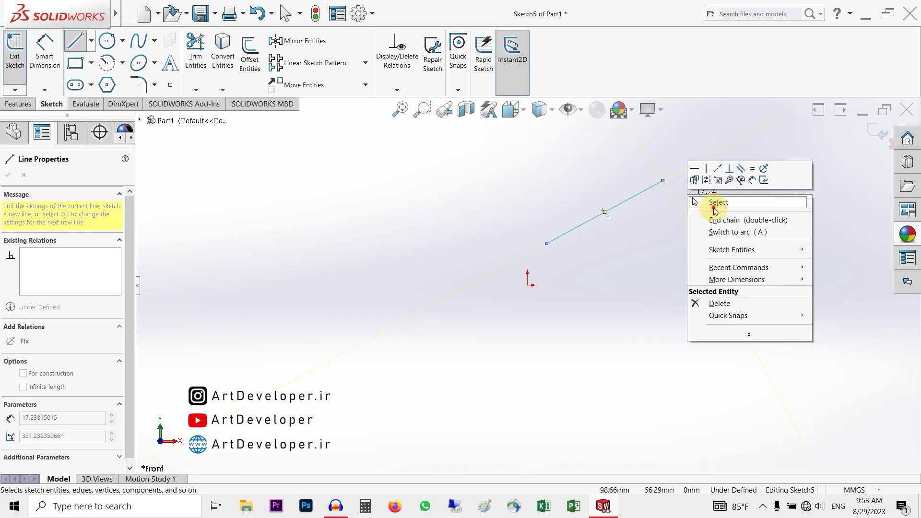
{"action": "left_click", "coordinate": [713, 205]}
{"action": "scroll", "coordinate": [636, 210], "scroll_direction": "down", "scroll_amount": 2}
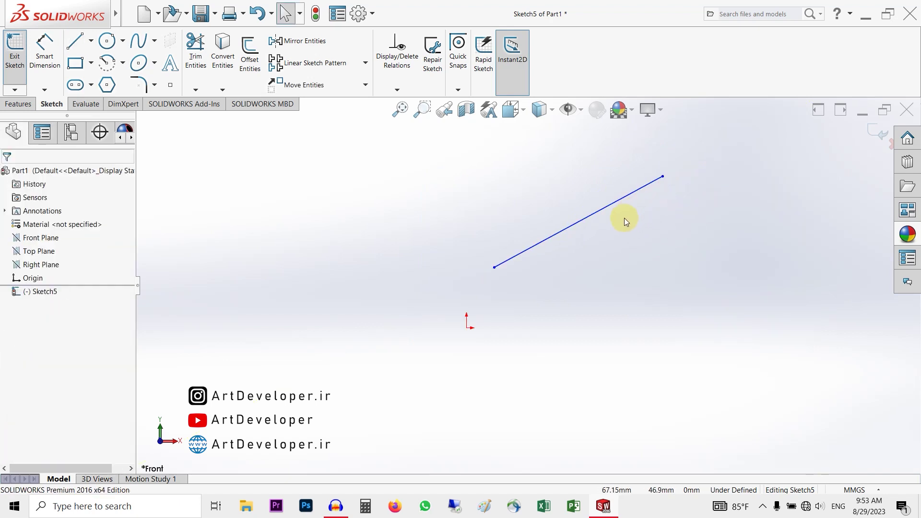
Step: Try to move the line's upper endpoint downward while its lower endpoint stays in place
{"action": "left_click", "coordinate": [494, 267]}
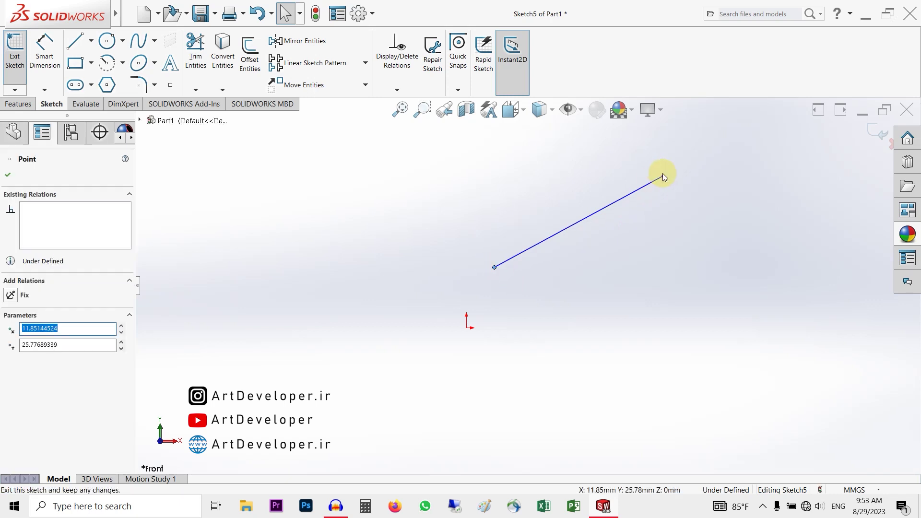
{"action": "left_click_drag", "start_coordinate": [663, 178], "coordinate": [673, 270]}
{"action": "key", "text": "ctrl+z"}
{"action": "key", "text": "Escape"}
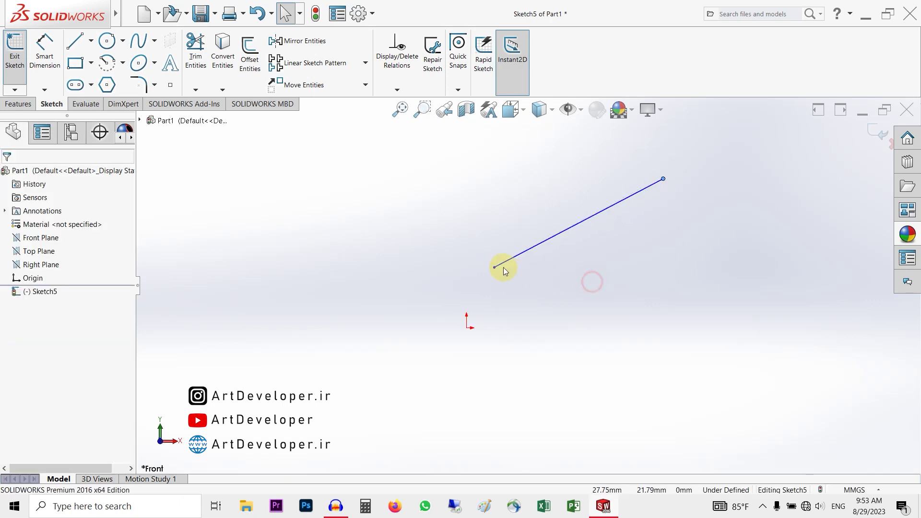
Step: Raise the line's lower endpoint and shift the whole line, leaving that endpoint at about X 12.15 mm, Y 43.65 mm
{"action": "left_click_drag", "start_coordinate": [494, 267], "coordinate": [496, 229]}
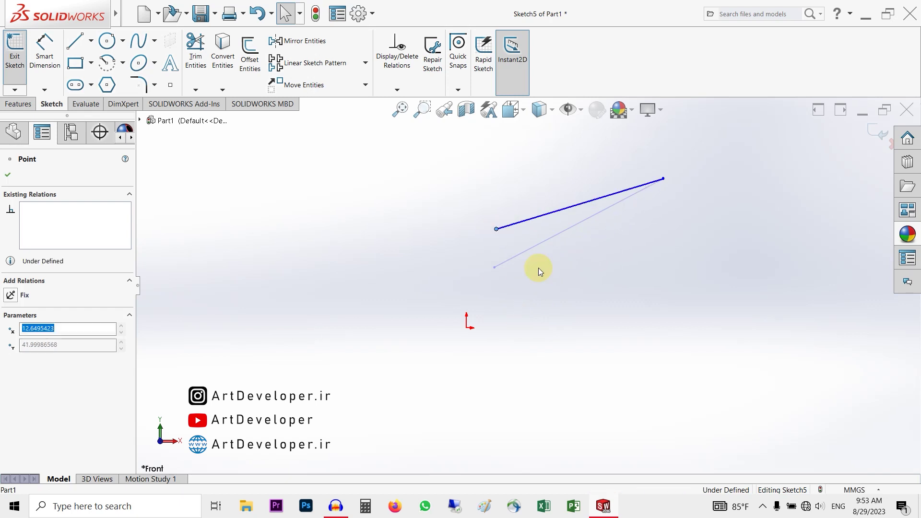
{"action": "key", "text": "Escape"}
{"action": "left_click_drag", "start_coordinate": [589, 204], "coordinate": [610, 235]}
{"action": "left_click", "coordinate": [245, 206]}
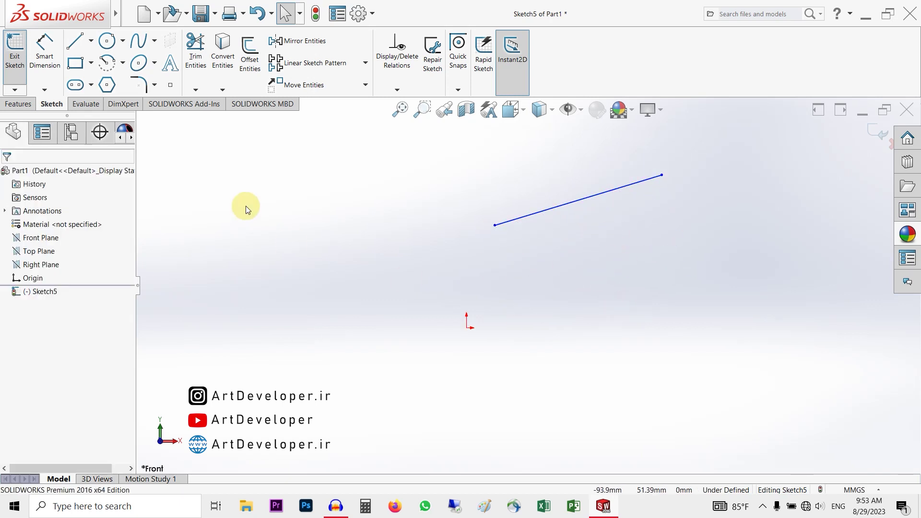
Step: Dimension the horizontal distance between the origin and the line's lower endpoint as 12 mm
{"action": "left_click", "coordinate": [44, 48]}
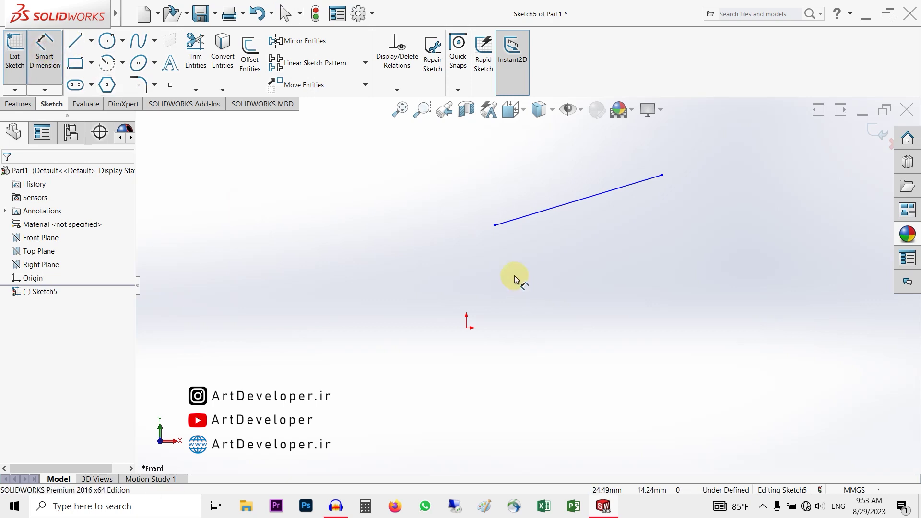
{"action": "left_click", "coordinate": [494, 225]}
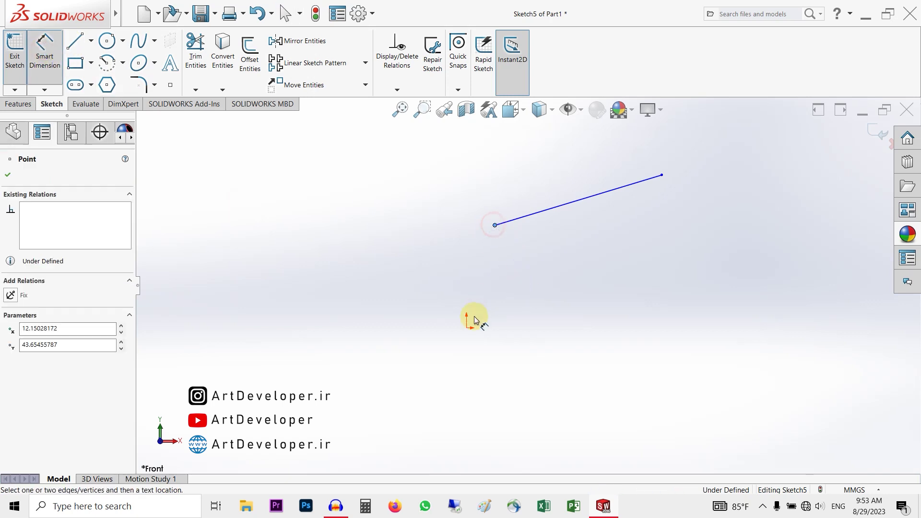
{"action": "left_click", "coordinate": [467, 328]}
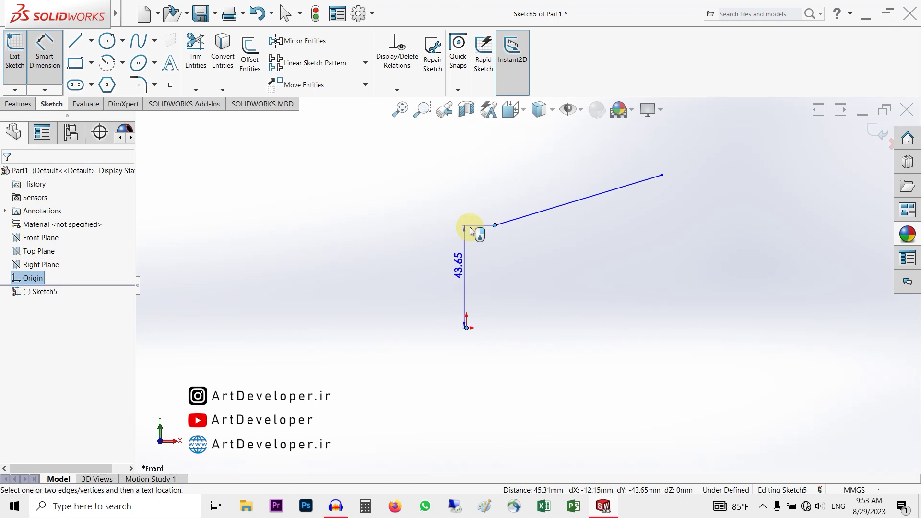
{"action": "left_click", "coordinate": [472, 177]}
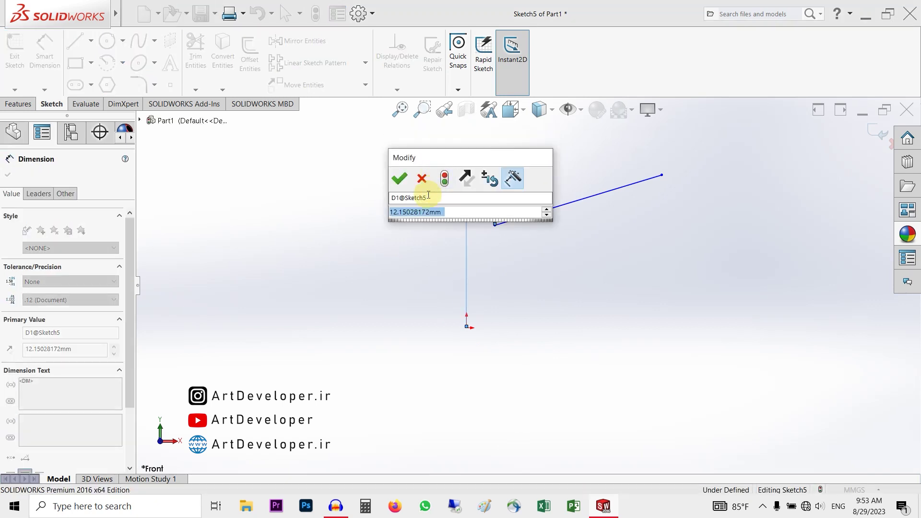
{"action": "type", "text": "12"}
{"action": "left_click", "coordinate": [398, 187]}
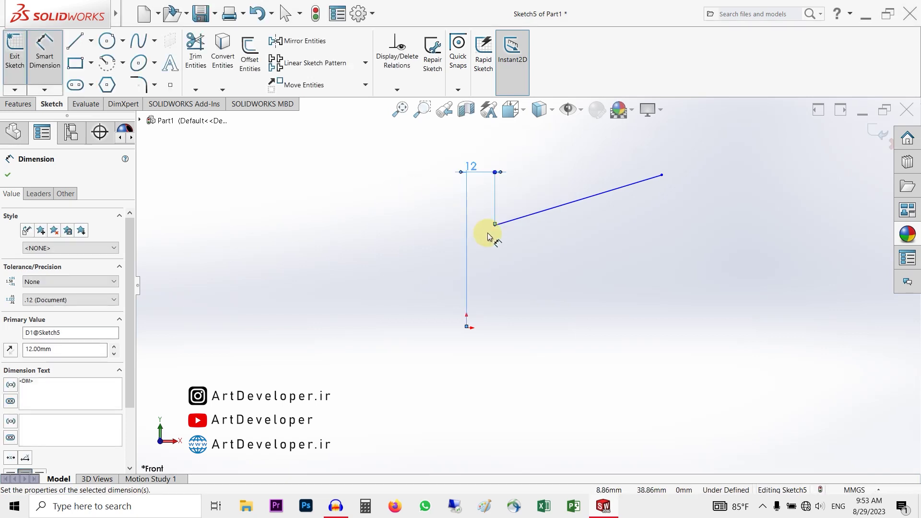
{"action": "left_click", "coordinate": [489, 284]}
{"action": "left_click", "coordinate": [468, 317]}
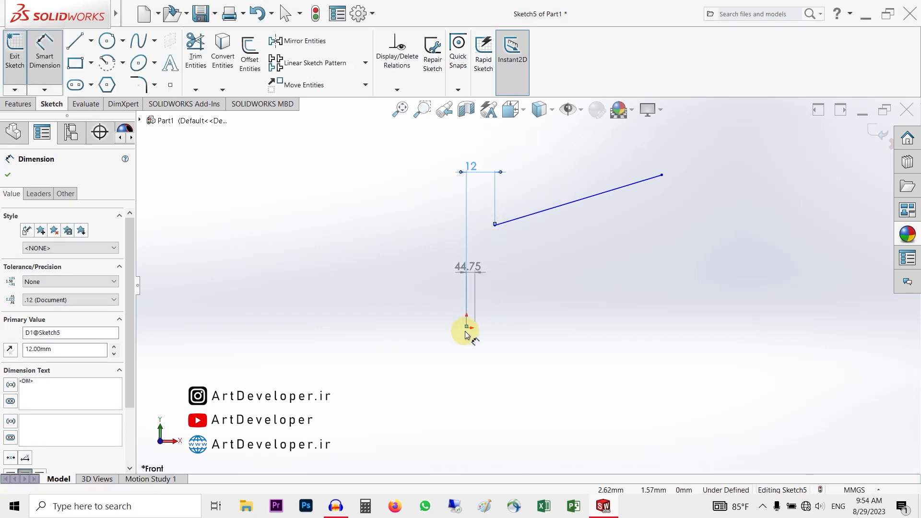
{"action": "key", "text": "Escape"}
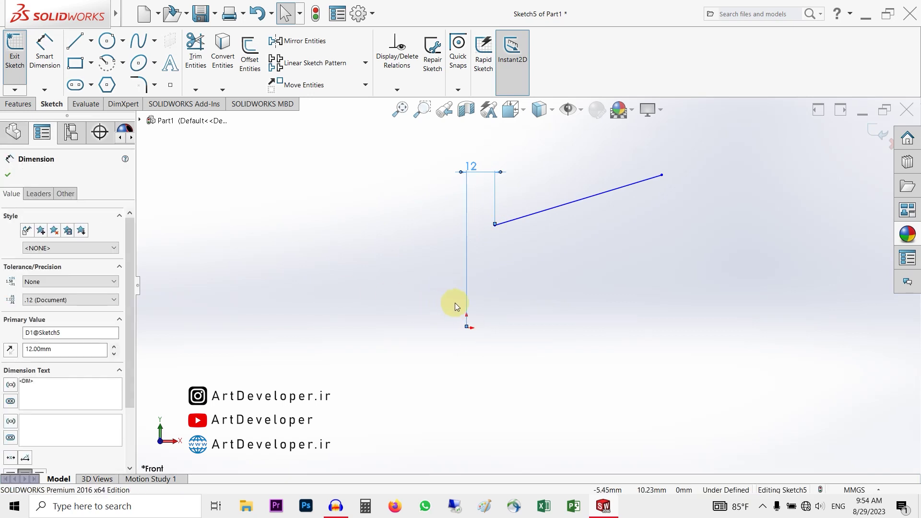
{"action": "left_click", "coordinate": [496, 223]}
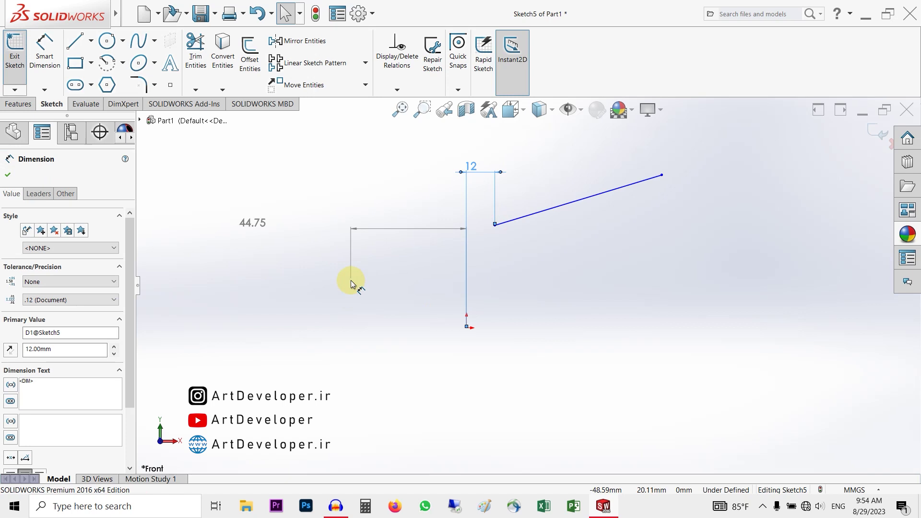
{"action": "key", "text": "Escape"}
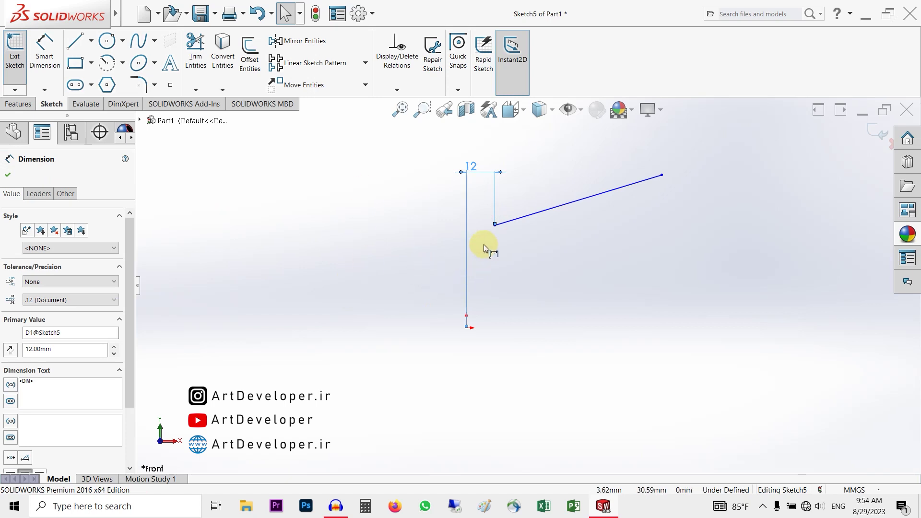
{"action": "left_click", "coordinate": [496, 224]}
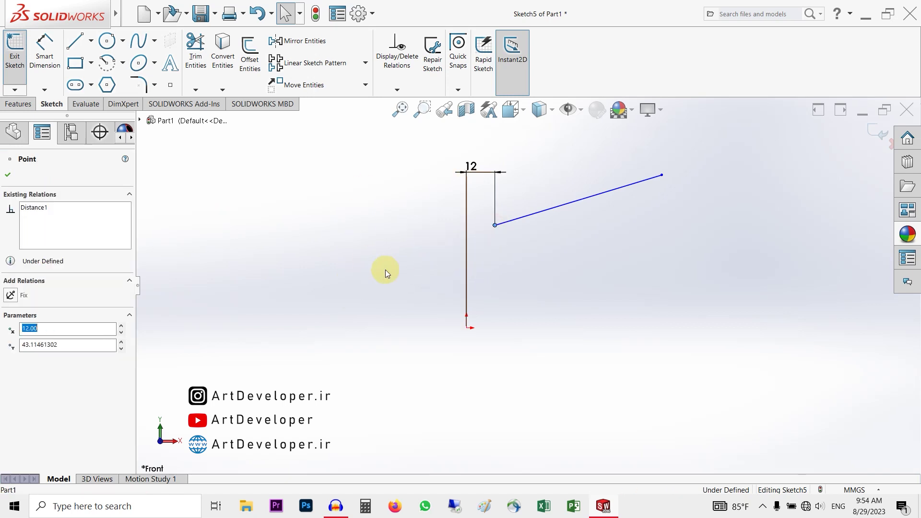
{"action": "left_click", "coordinate": [315, 307]}
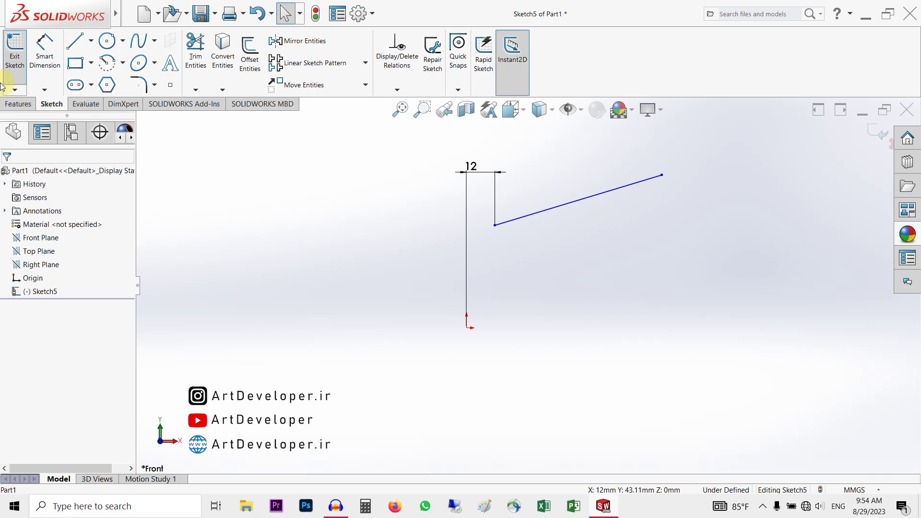
Step: Dimension the vertical distance between the origin and the line's lower endpoint as 43 mm
{"action": "left_click", "coordinate": [44, 53]}
{"action": "left_click", "coordinate": [496, 225]}
{"action": "left_click", "coordinate": [466, 331]}
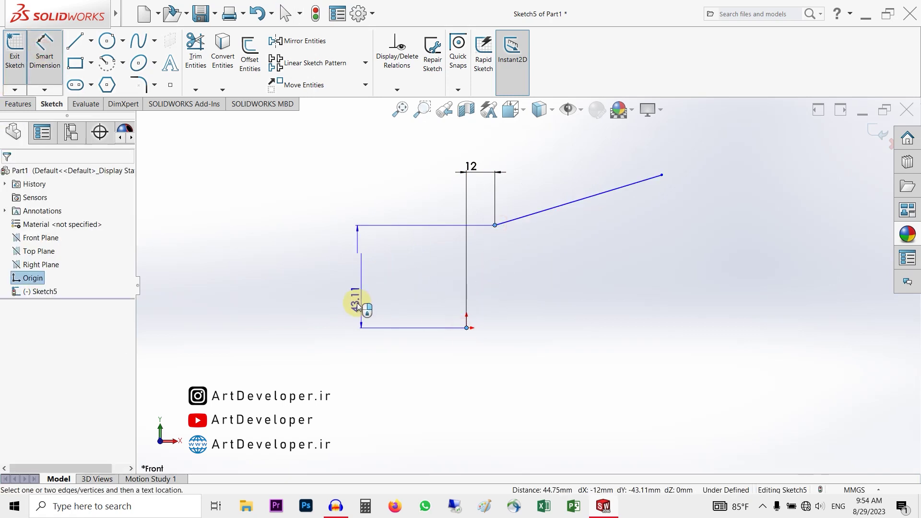
{"action": "left_click", "coordinate": [353, 306]}
{"action": "type", "text": "43"}
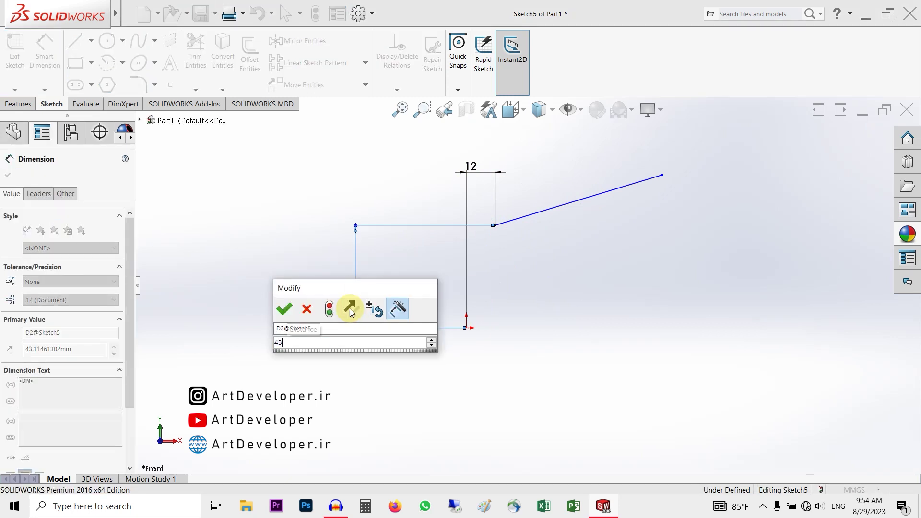
{"action": "key", "text": "Return"}
Step: Dimension the vertical distance between the origin and the line's upper endpoint as 64 mm
{"action": "left_click", "coordinate": [663, 176]}
{"action": "left_click", "coordinate": [466, 329]}
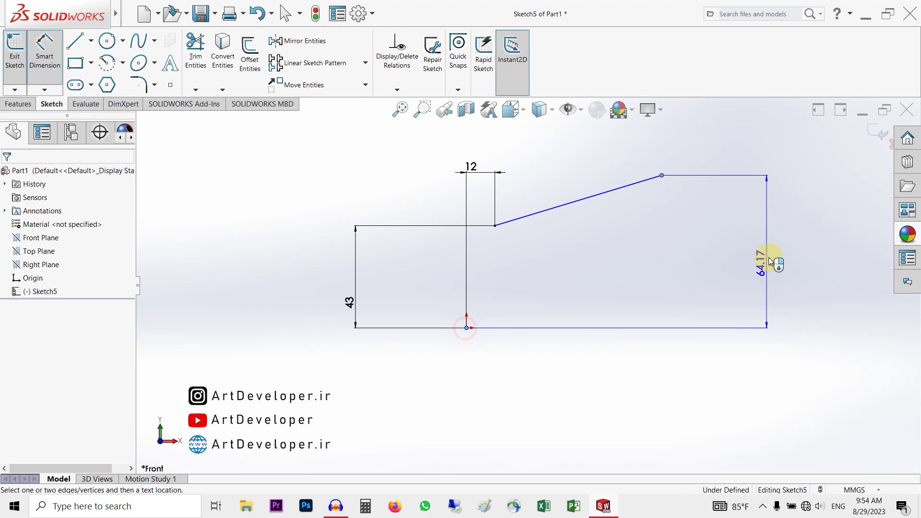
{"action": "left_click", "coordinate": [770, 256]}
{"action": "type", "text": "64"}
{"action": "key", "text": "Return"}
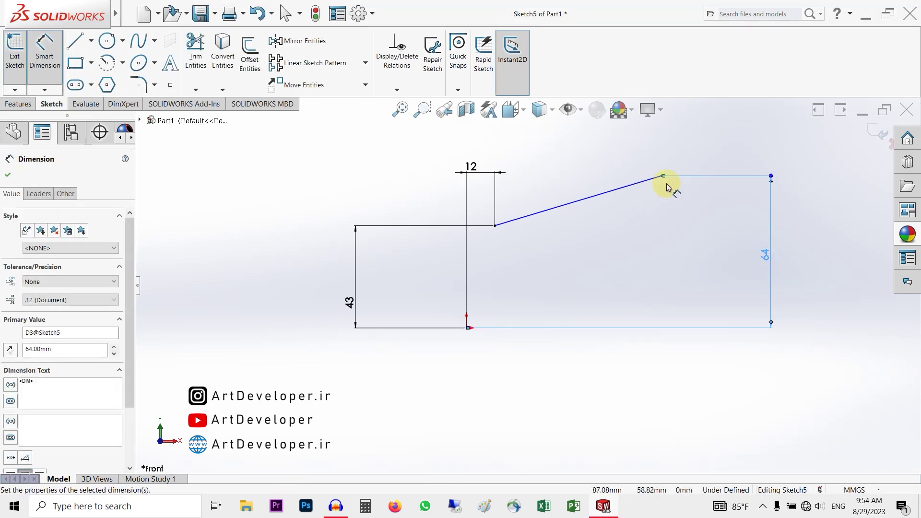
Step: Dimension the horizontal distance between the origin and the line's upper endpoint as 82 mm
{"action": "left_click", "coordinate": [663, 177]}
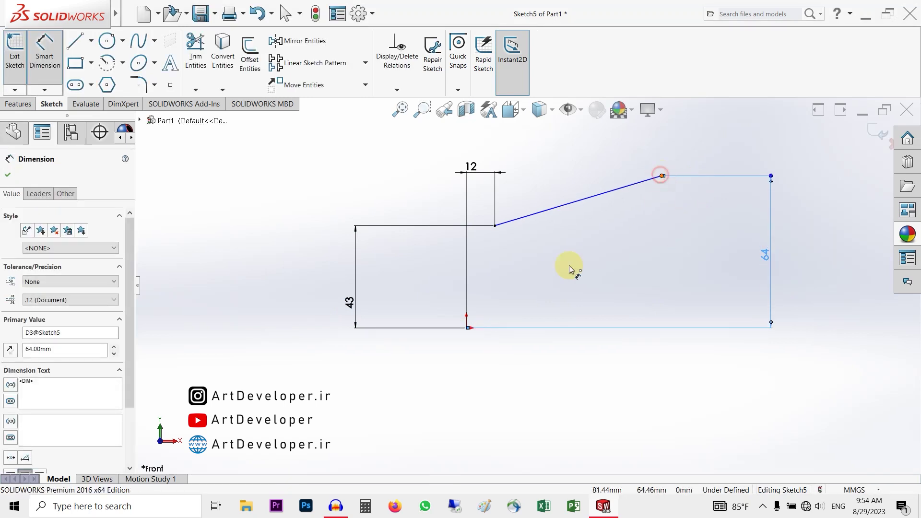
{"action": "left_click", "coordinate": [467, 329]}
{"action": "left_click", "coordinate": [579, 396]}
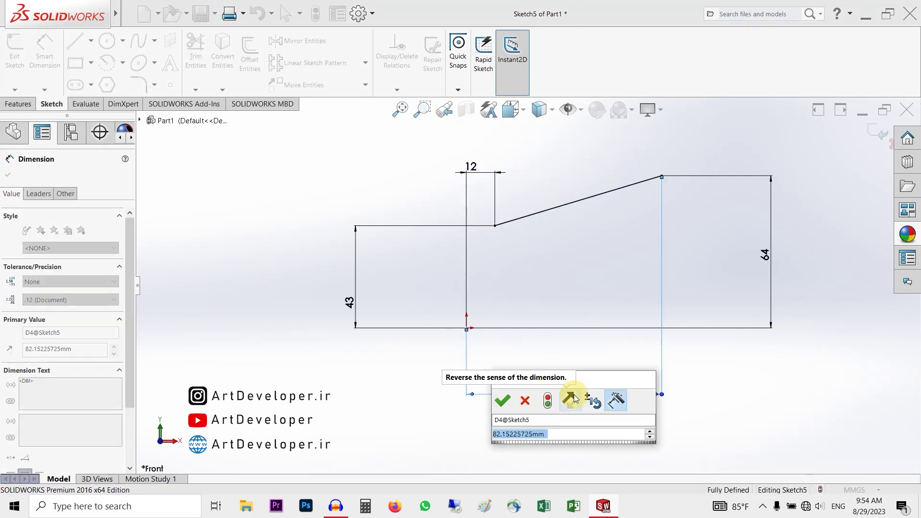
{"action": "type", "text": "82"}
{"action": "key", "text": "Return"}
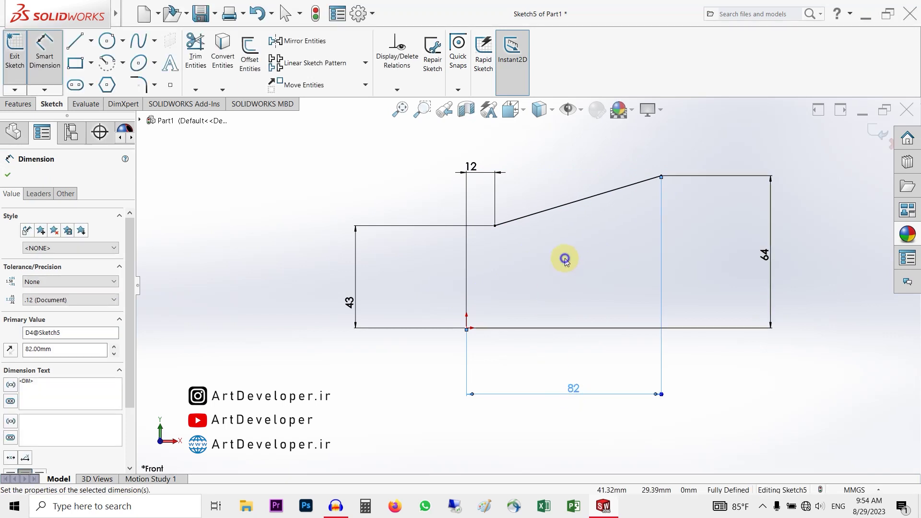
{"action": "right_click", "coordinate": [565, 260]}
{"action": "left_click", "coordinate": [590, 290]}
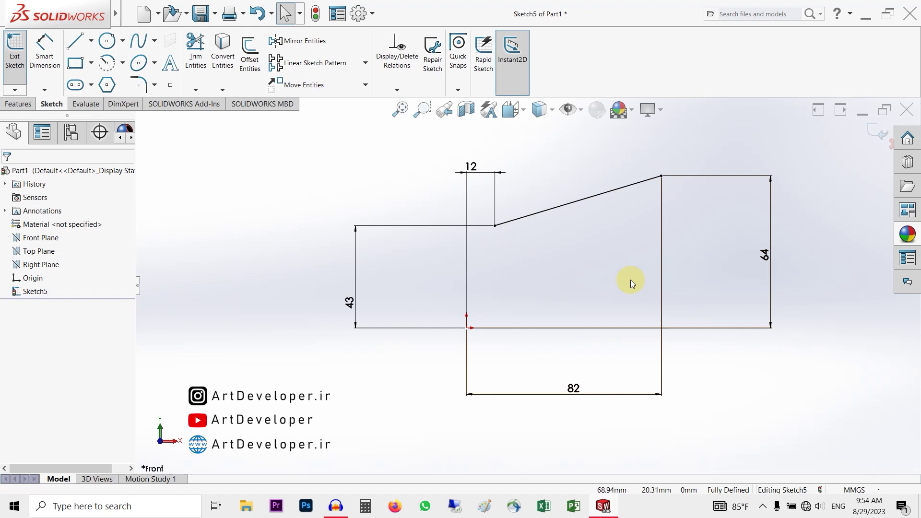
Step: Check the value of the upper endpoint's vertical dimension and the available document unit systems without changing either
{"action": "left_click", "coordinate": [574, 390]}
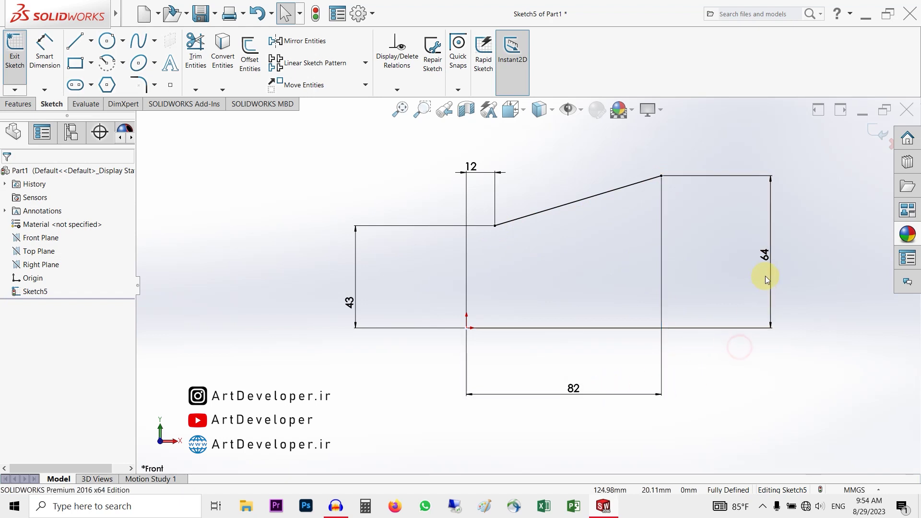
{"action": "double_click", "coordinate": [763, 255]}
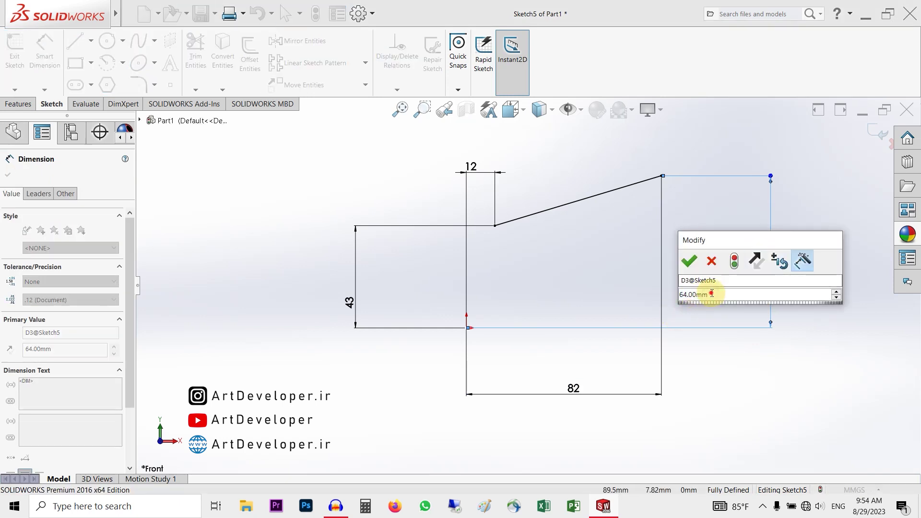
{"action": "left_click", "coordinate": [690, 262]}
{"action": "left_click", "coordinate": [6, 180]}
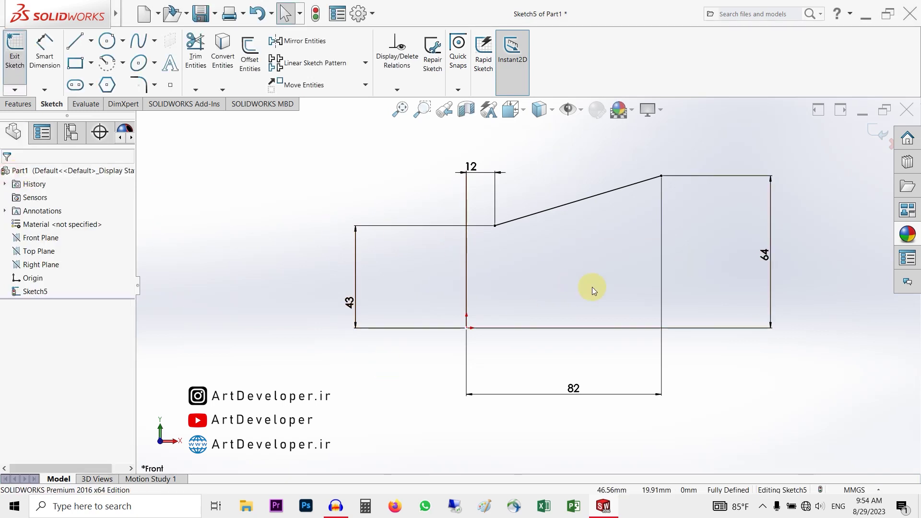
{"action": "left_click", "coordinate": [880, 488]}
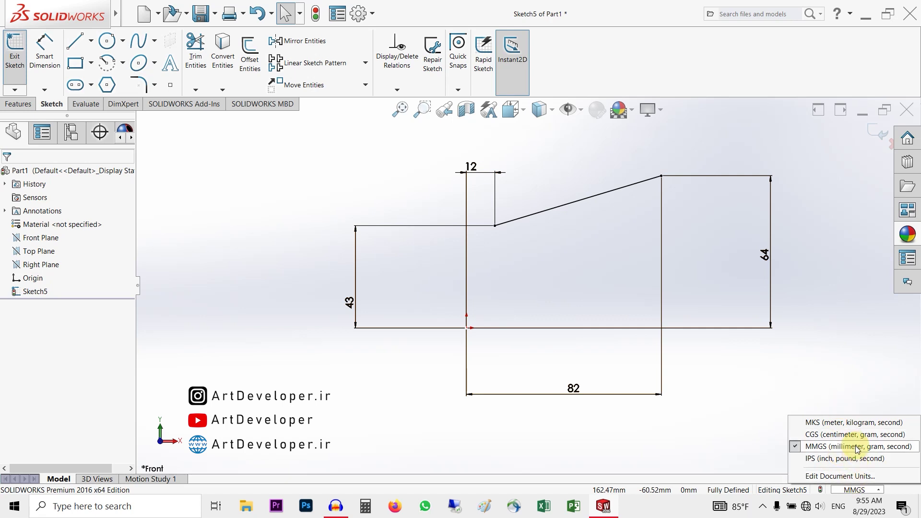
{"action": "left_click", "coordinate": [835, 382]}
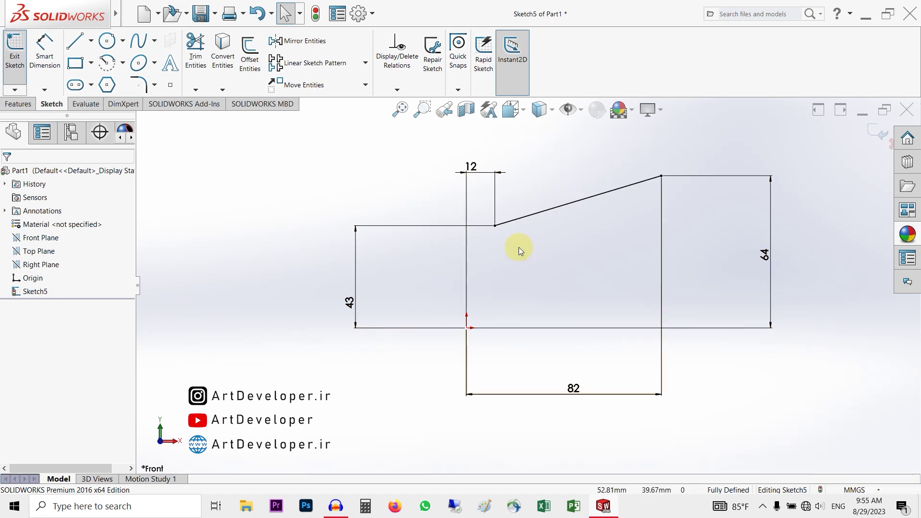
Step: Exit the dimensioned line's sketch to check its definition status in the feature tree, and reopen it for editing
{"action": "key", "text": "f"}
{"action": "scroll", "coordinate": [595, 247], "scroll_direction": "down", "scroll_amount": 2}
{"action": "scroll", "coordinate": [499, 311], "scroll_direction": "up", "scroll_amount": 2}
{"action": "scroll", "coordinate": [538, 255], "scroll_direction": "down", "scroll_amount": 4}
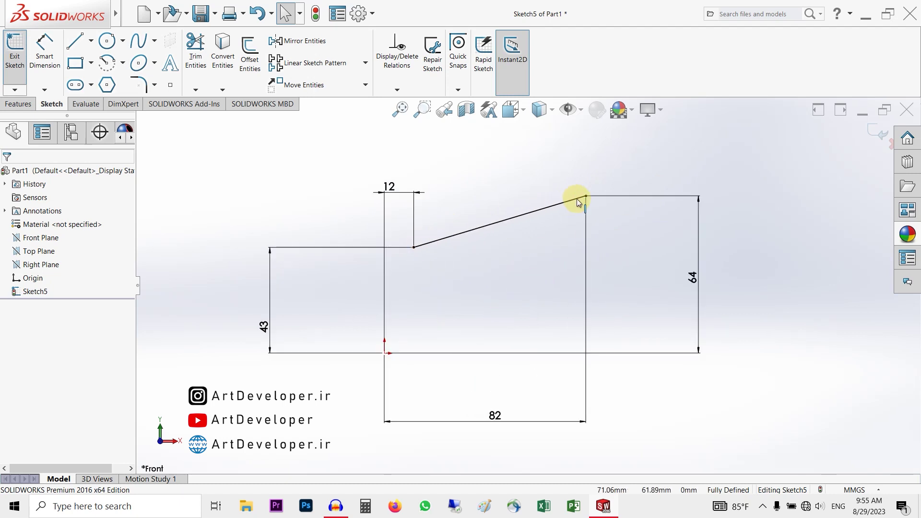
{"action": "key", "text": "f"}
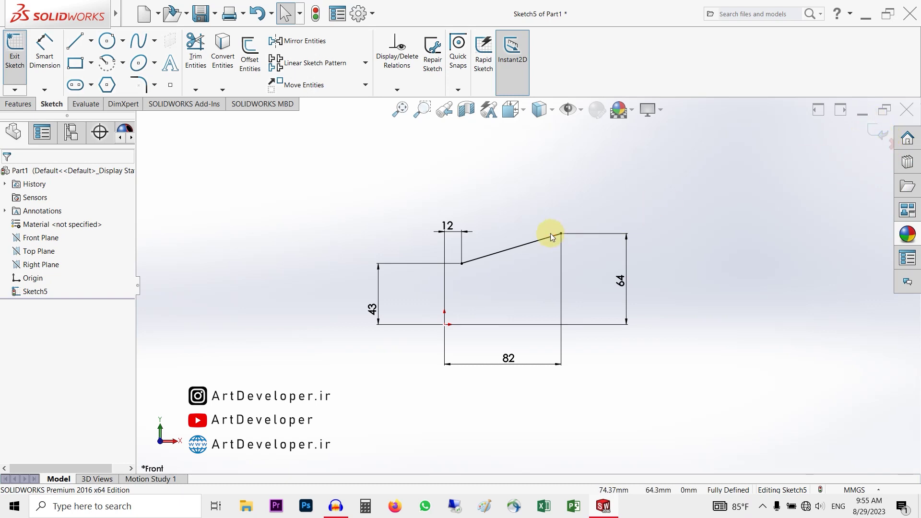
{"action": "left_click", "coordinate": [876, 137]}
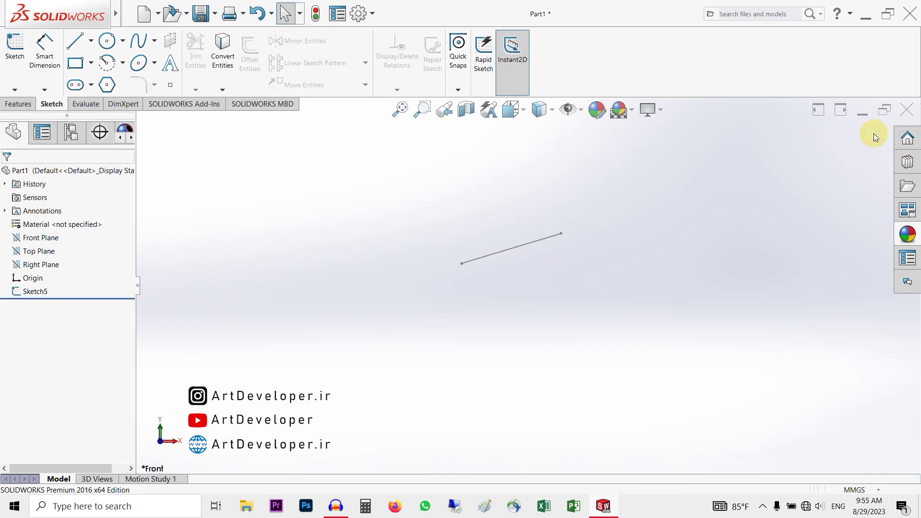
{"action": "scroll", "coordinate": [545, 252], "scroll_direction": "down", "scroll_amount": 5}
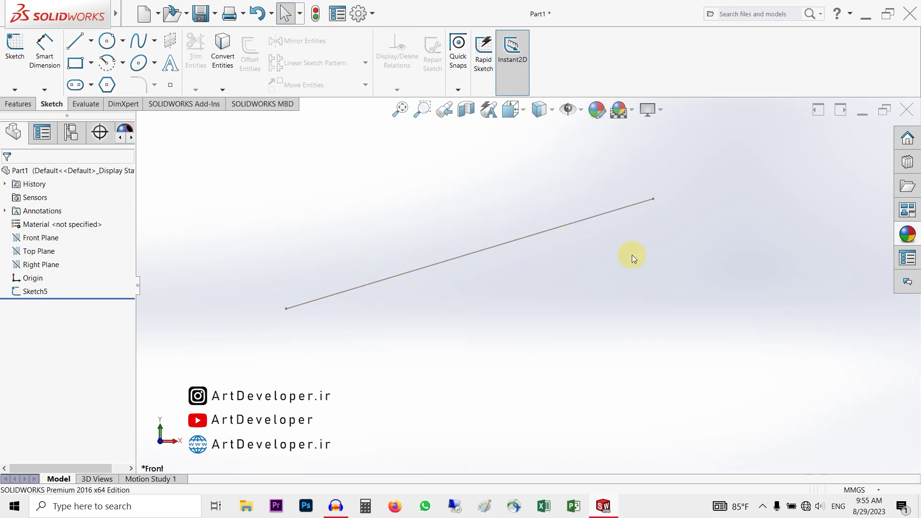
{"action": "left_click", "coordinate": [515, 240]}
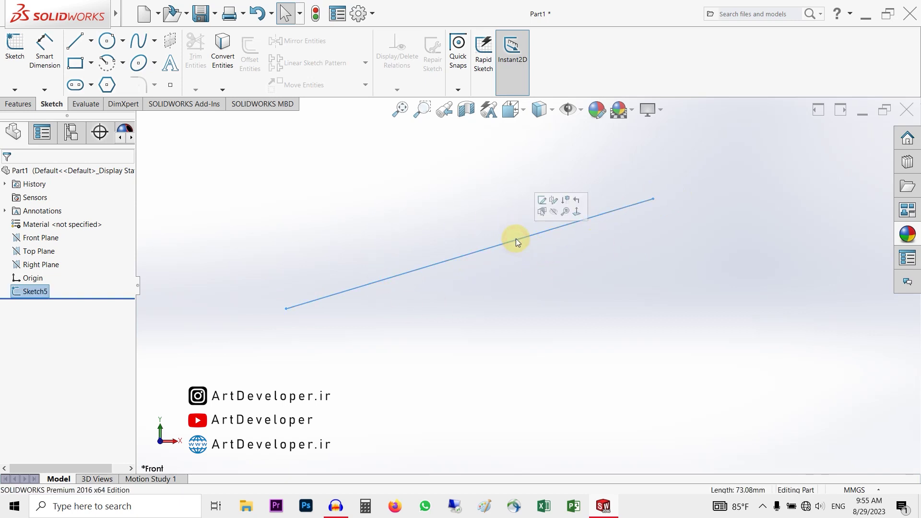
{"action": "left_click", "coordinate": [543, 199]}
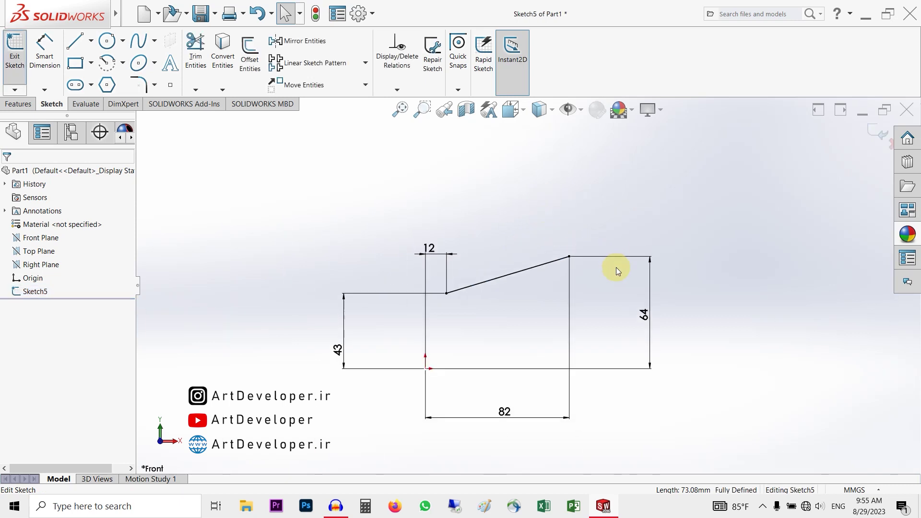
Step: Draw a second sloped line about 75 mm long above the dimensioned line, leaving it without dimensions
{"action": "left_click", "coordinate": [75, 41]}
{"action": "left_click", "coordinate": [415, 234]}
{"action": "left_click", "coordinate": [449, 131]}
{"action": "right_click", "coordinate": [555, 175]}
{"action": "left_click", "coordinate": [561, 182]}
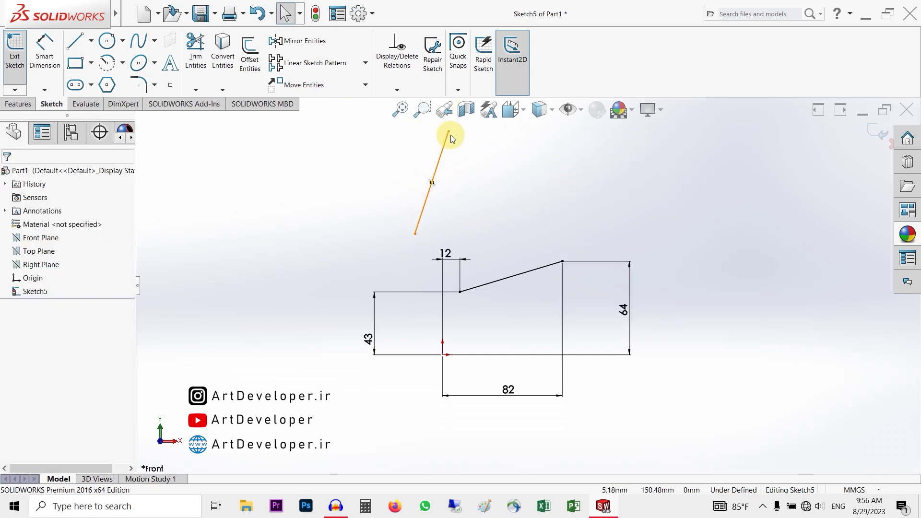
{"action": "left_click_drag", "start_coordinate": [449, 131], "coordinate": [495, 155]}
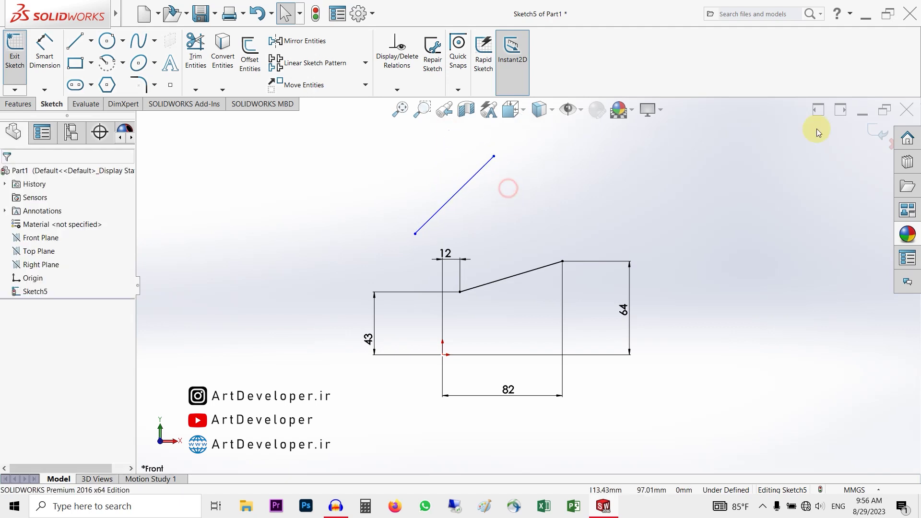
Step: Exit the sketch containing the extra undimensioned line to check its status marker, and reopen it for editing
{"action": "left_click", "coordinate": [881, 129]}
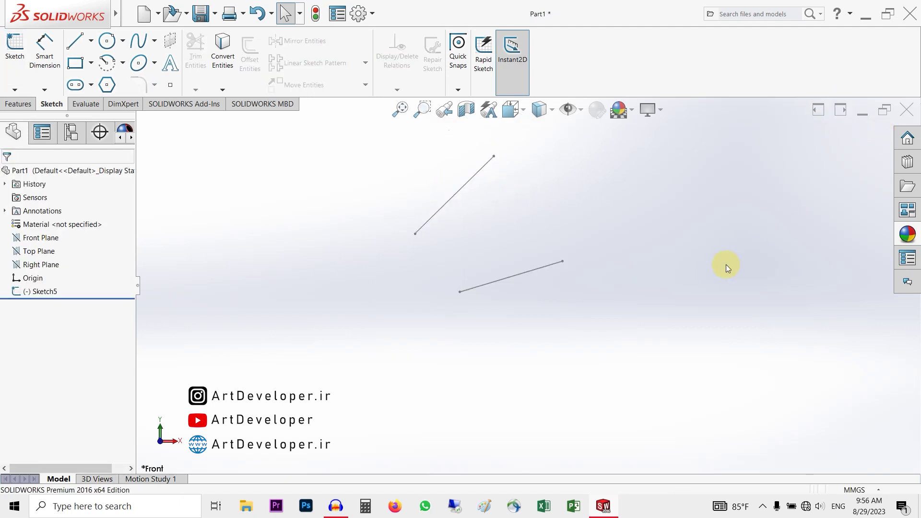
{"action": "left_click", "coordinate": [491, 161]}
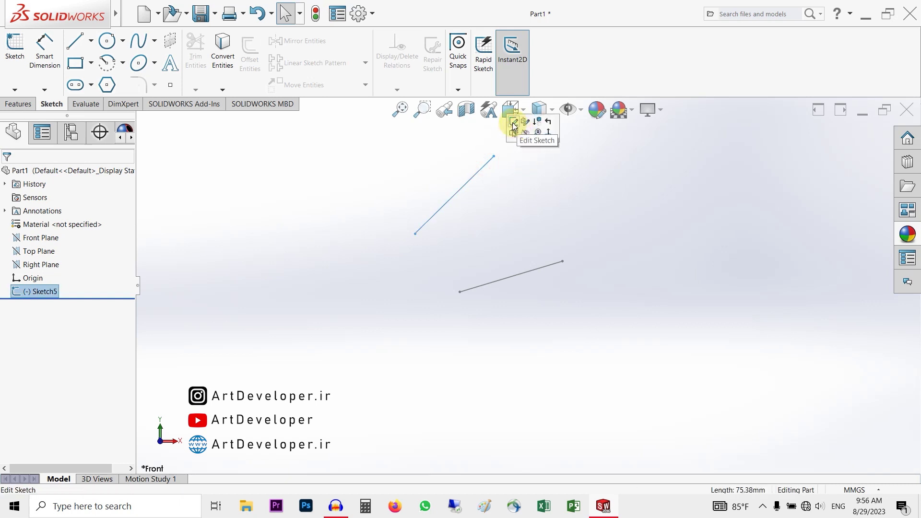
{"action": "left_click", "coordinate": [477, 198]}
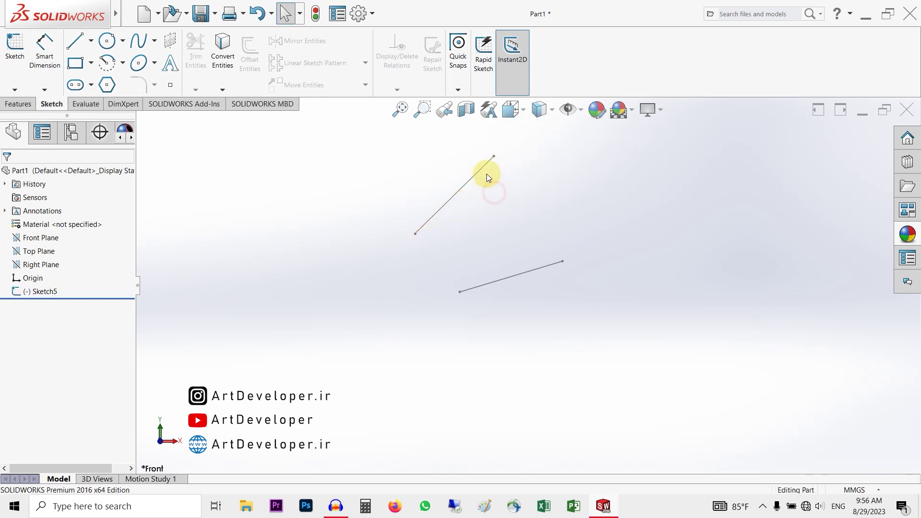
{"action": "left_click", "coordinate": [473, 191]}
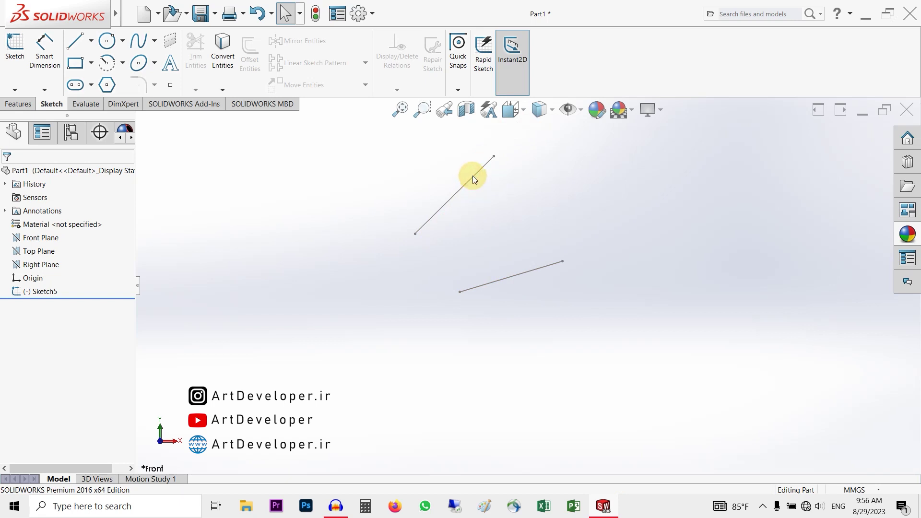
{"action": "left_click", "coordinate": [475, 177]}
{"action": "left_click", "coordinate": [499, 140]}
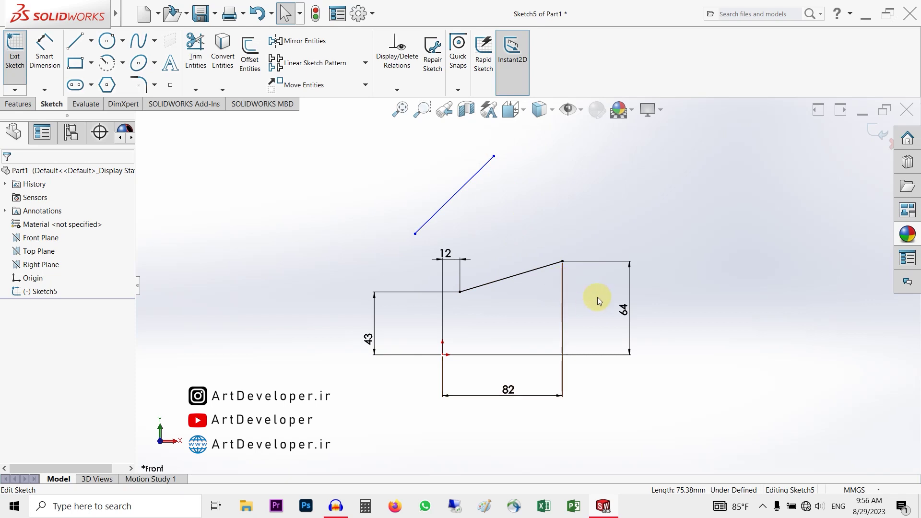
Step: Delete the dimensioned line with its dimensions, and reposition both endpoints of the remaining line, placing the lower one at about X 45.5, Y 63.9 mm
{"action": "mouse_move", "coordinate": [694, 235]}
{"action": "left_mouse_down"}
{"action": "mouse_move", "coordinate": [632, 331]}
{"action": "mouse_move", "coordinate": [443, 406]}
{"action": "mouse_move", "coordinate": [445, 399]}
{"action": "left_mouse_up"}
{"action": "key", "text": "Delete"}
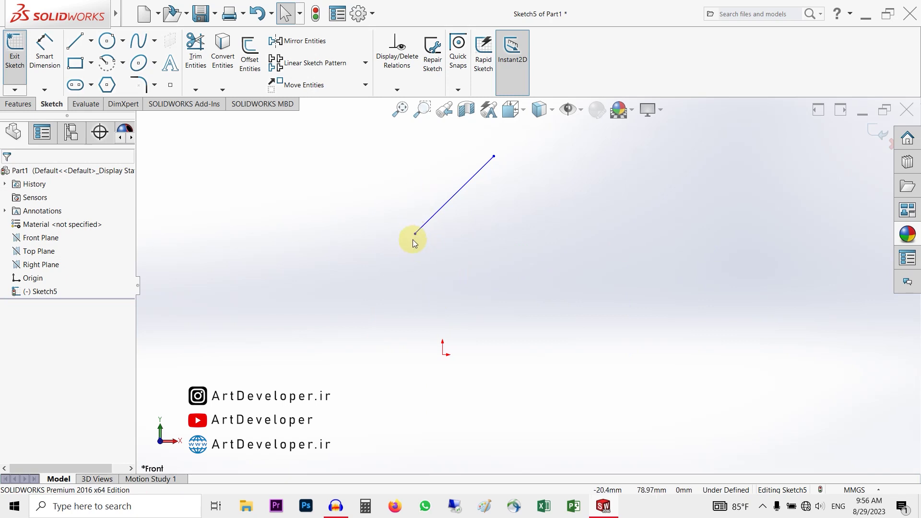
{"action": "left_click_drag", "start_coordinate": [416, 235], "coordinate": [509, 262]}
{"action": "left_click", "coordinate": [494, 157]}
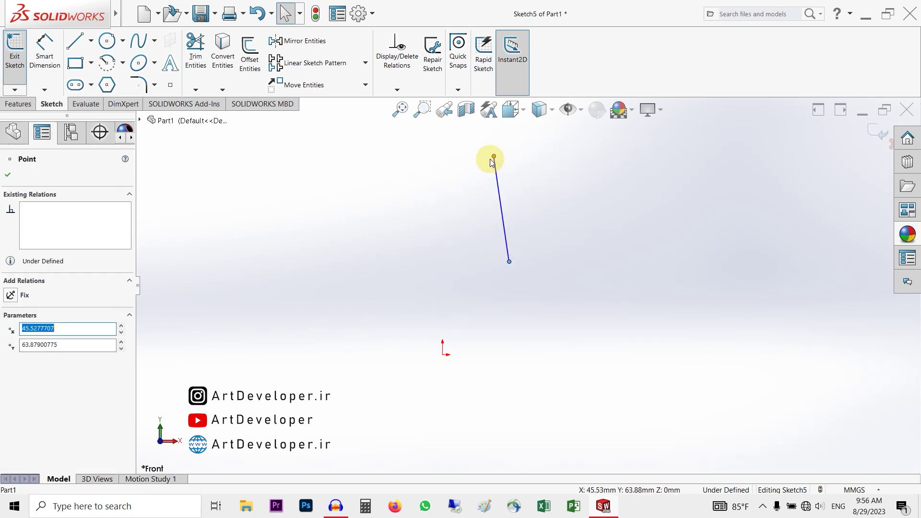
{"action": "left_click_drag", "start_coordinate": [494, 157], "coordinate": [621, 174]}
{"action": "left_click", "coordinate": [618, 284]}
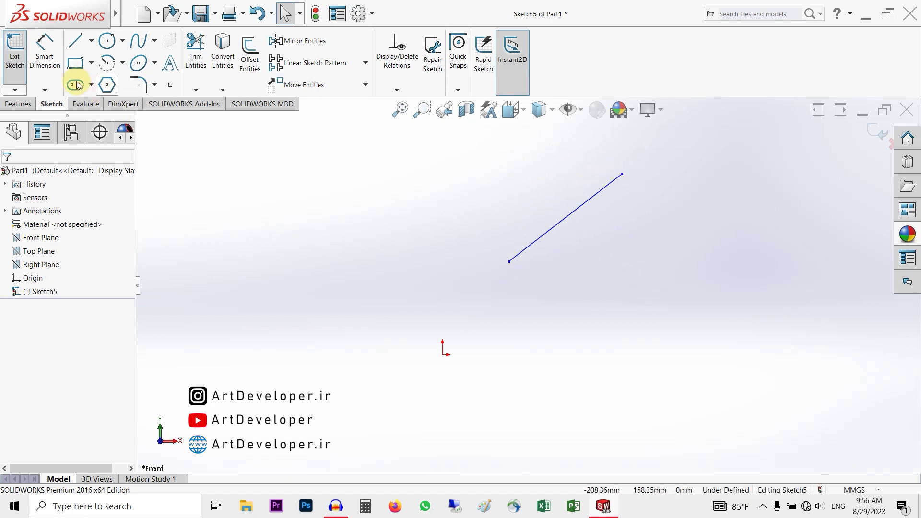
Step: Draw a horizontal centerline from the origin, extending below the sloped line
{"action": "left_click", "coordinate": [44, 54]}
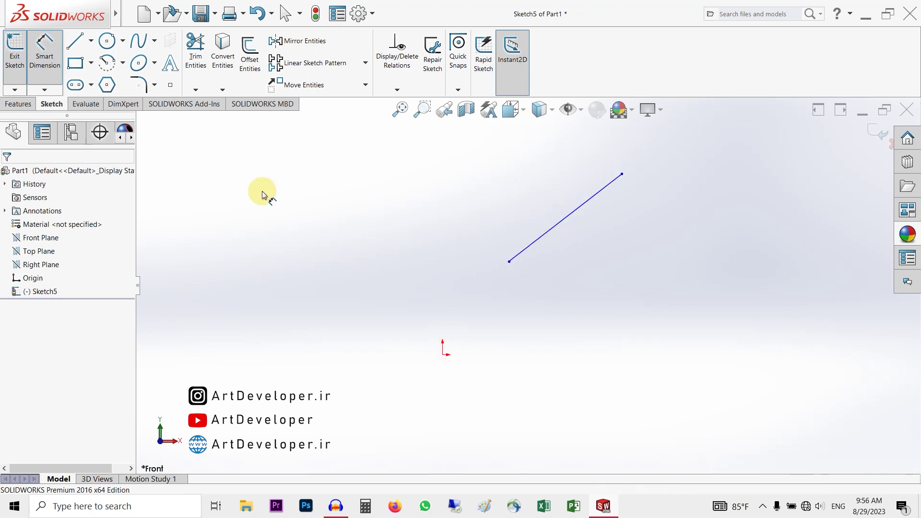
{"action": "left_click", "coordinate": [94, 44]}
{"action": "left_click", "coordinate": [98, 71]}
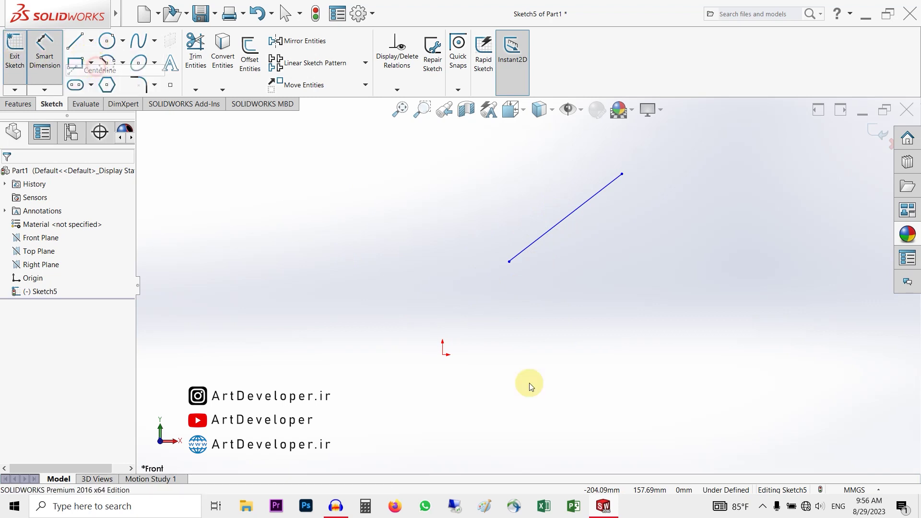
{"action": "left_click", "coordinate": [442, 354]}
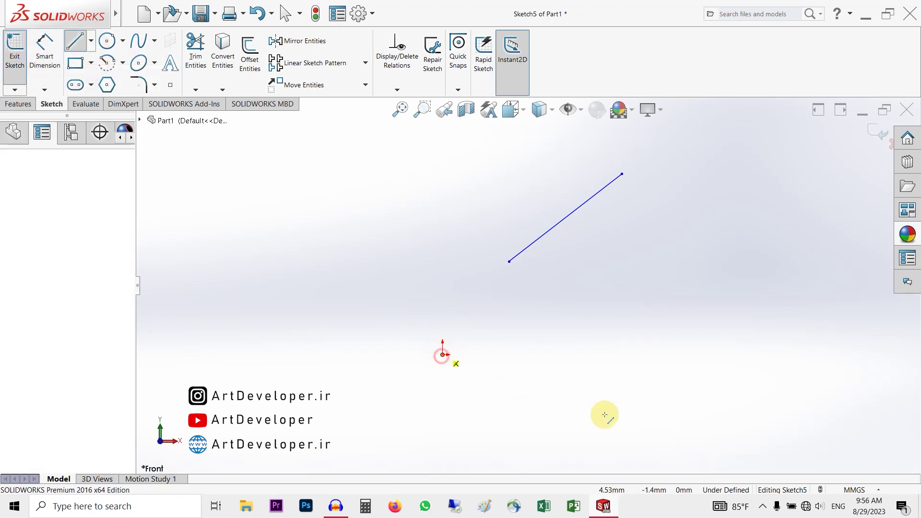
{"action": "left_click", "coordinate": [599, 353]}
{"action": "right_click", "coordinate": [582, 281]}
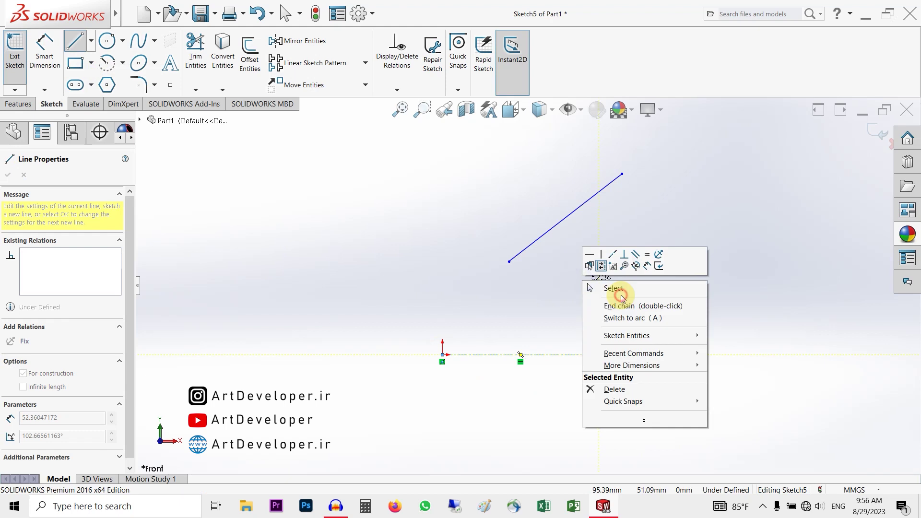
{"action": "left_click", "coordinate": [620, 294]}
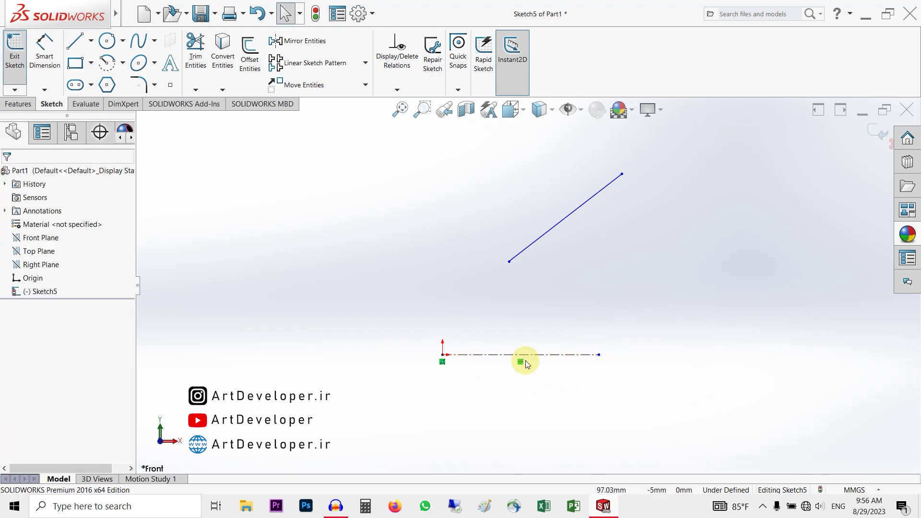
Step: Dimension the angle between the sloped line and the horizontal centerline, accepting the current value
{"action": "left_click", "coordinate": [44, 48]}
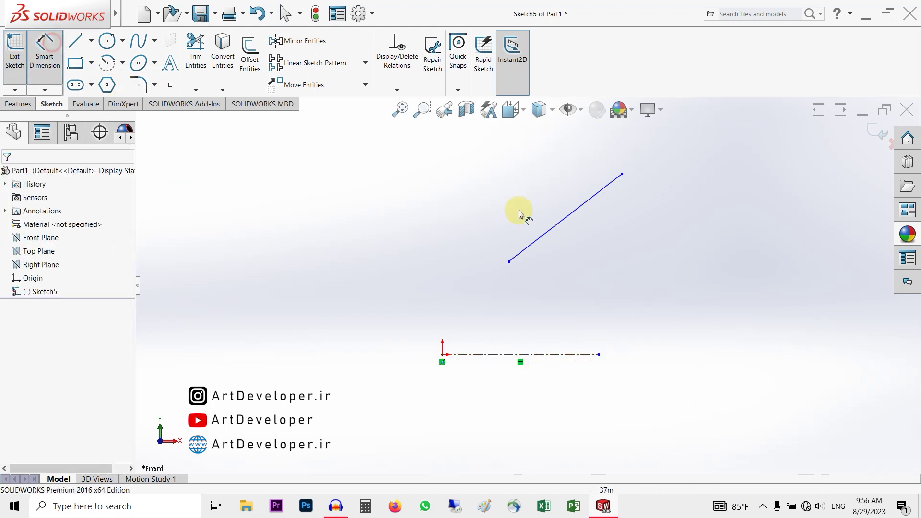
{"action": "left_click", "coordinate": [577, 211]}
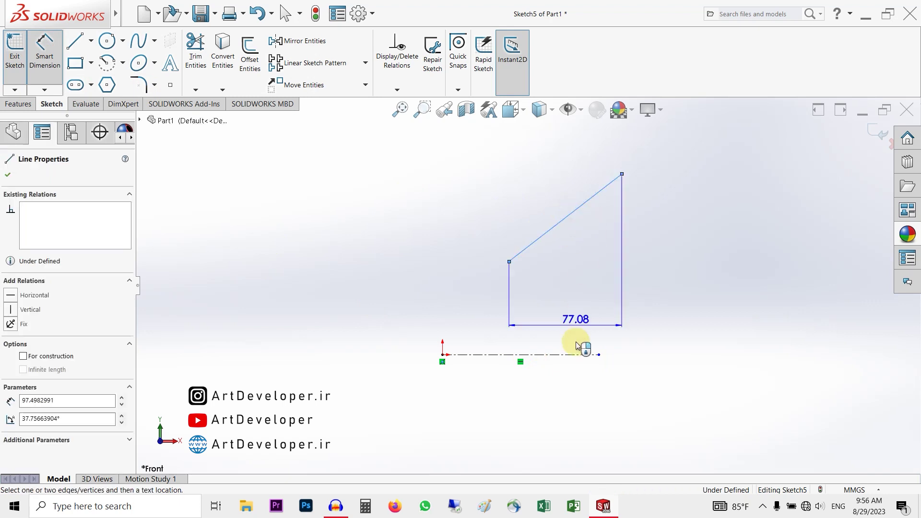
{"action": "left_click", "coordinate": [586, 355]}
{"action": "left_click", "coordinate": [715, 252]}
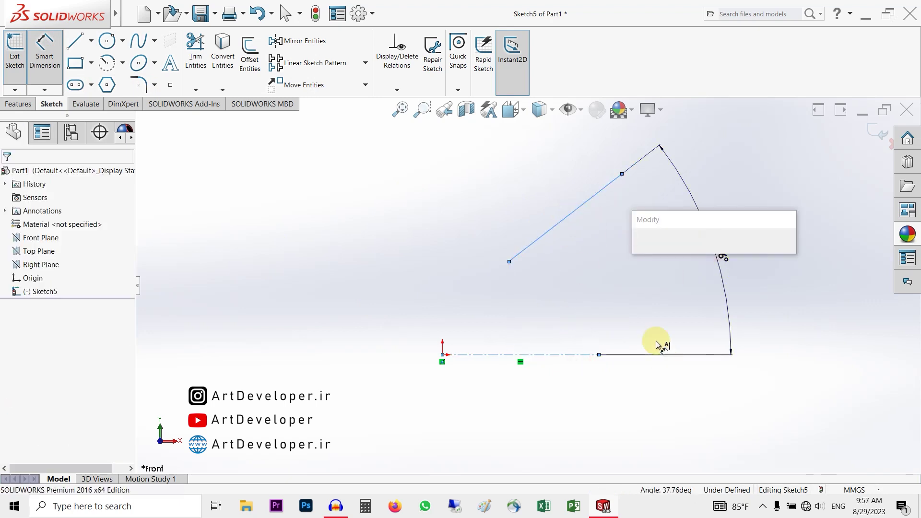
{"action": "key", "text": "Return"}
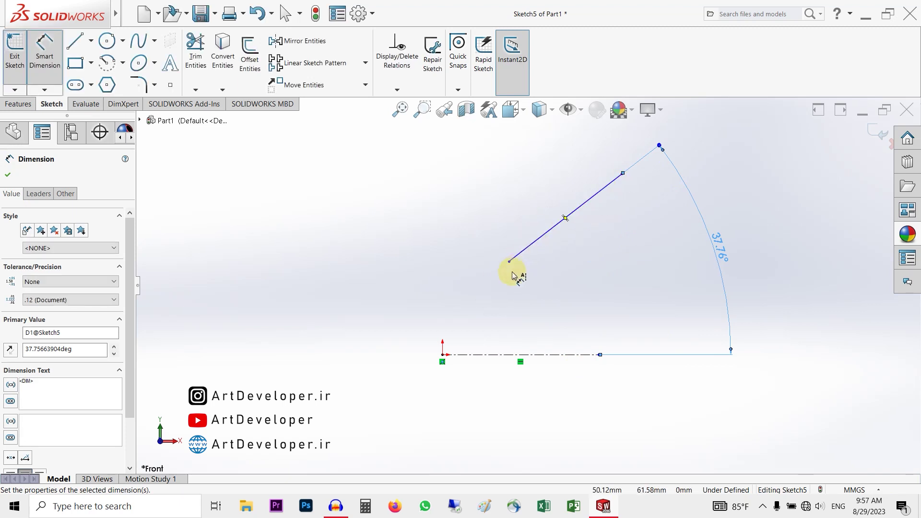
{"action": "right_click", "coordinate": [628, 207]}
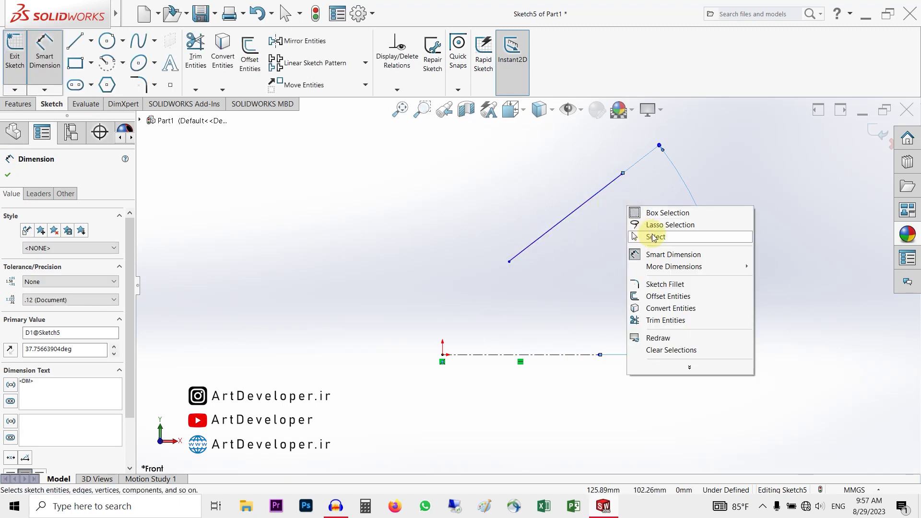
Step: Shift the sloped line and its lower endpoint within the sketch, and attach that endpoint to the origin
{"action": "left_click", "coordinate": [648, 239]}
{"action": "left_click", "coordinate": [587, 201]}
{"action": "left_click_drag", "start_coordinate": [576, 211], "coordinate": [570, 269]}
{"action": "left_click", "coordinate": [569, 277]}
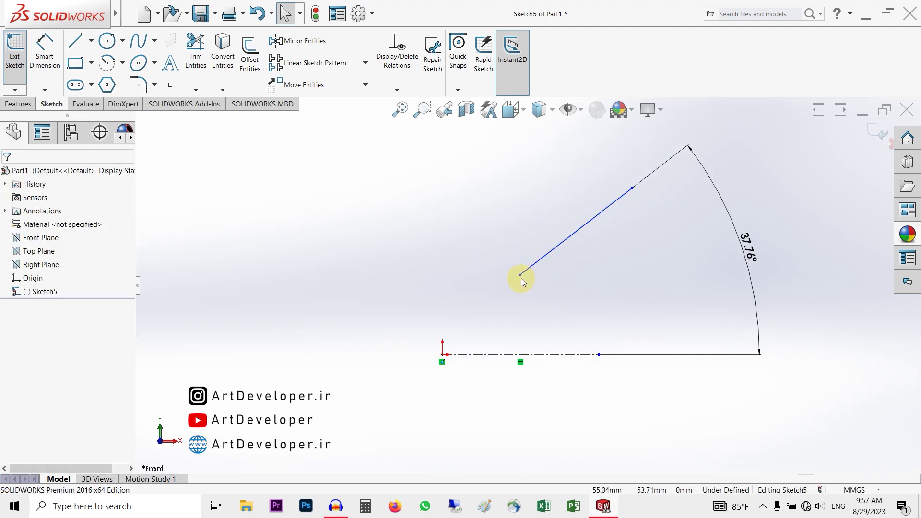
{"action": "left_click_drag", "start_coordinate": [520, 273], "coordinate": [505, 284]}
{"action": "left_click", "coordinate": [526, 310]}
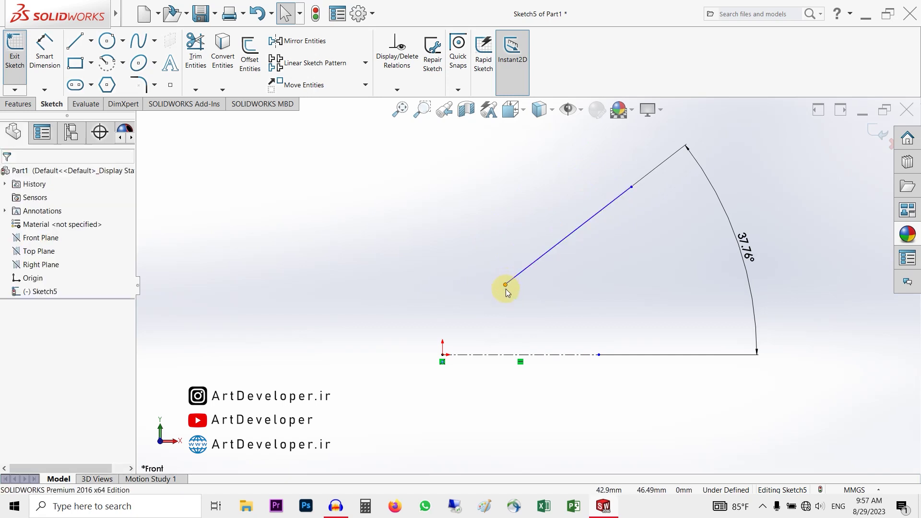
{"action": "left_click_drag", "start_coordinate": [506, 284], "coordinate": [442, 354]}
{"action": "left_click", "coordinate": [318, 293]}
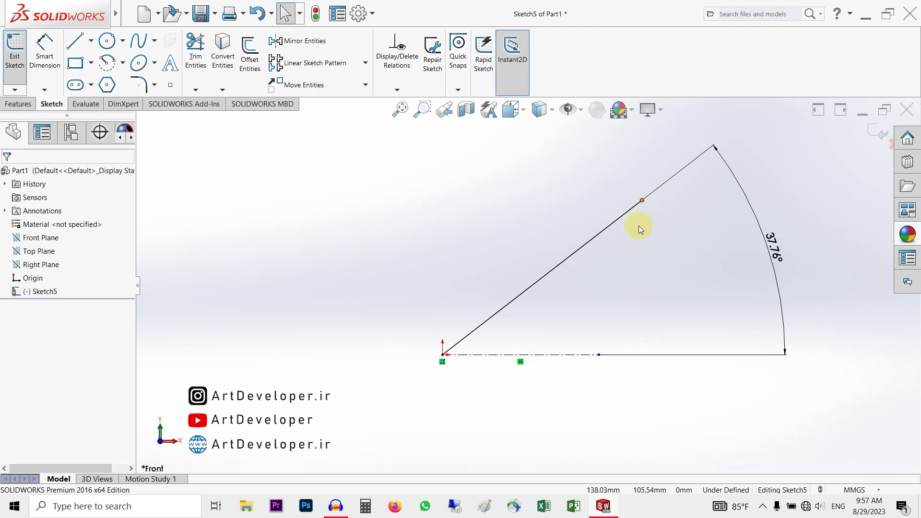
Step: Select the sloped line to check its definition, and move its upper endpoint along its direction to about X 145.3, Y 112.5 mm
{"action": "left_click", "coordinate": [568, 259]}
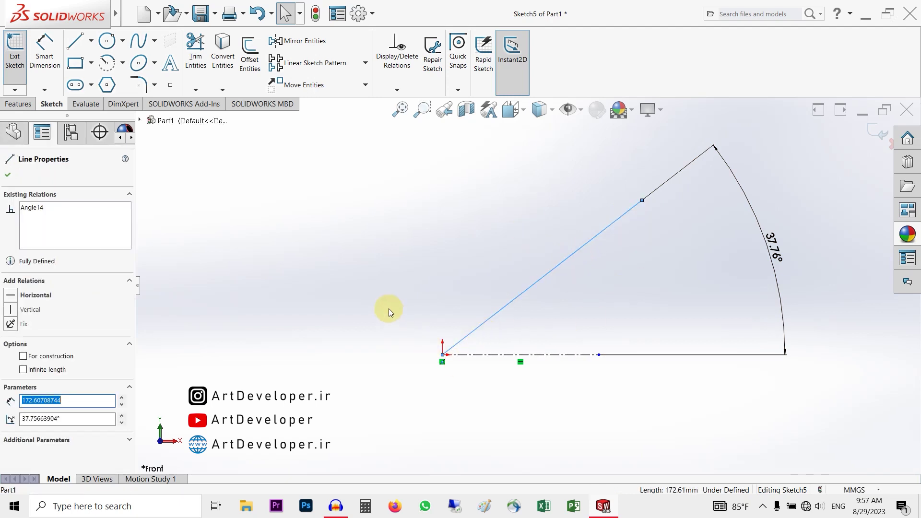
{"action": "left_click", "coordinate": [659, 230]}
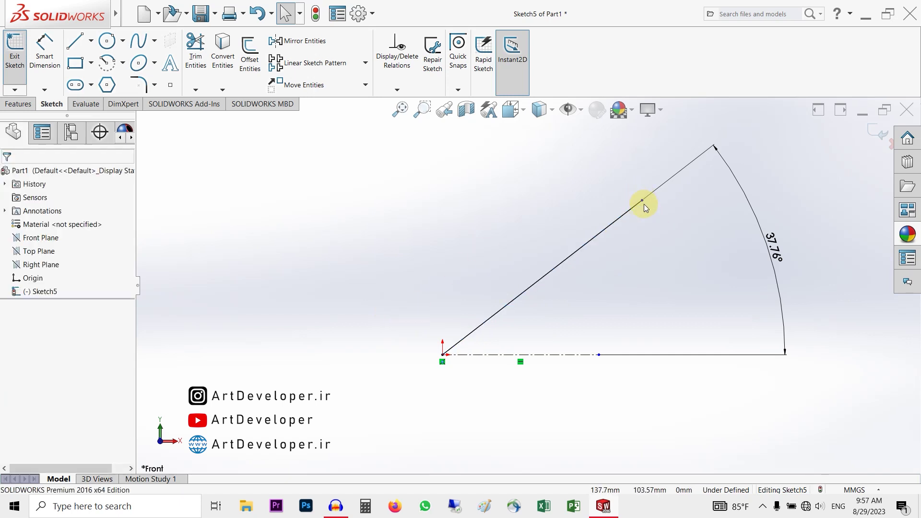
{"action": "left_click_drag", "start_coordinate": [642, 200], "coordinate": [581, 255]}
{"action": "left_click_drag", "start_coordinate": [621, 211], "coordinate": [655, 191]}
{"action": "left_click", "coordinate": [660, 291]}
Step: Dimension the aligned distance between the line's upper endpoint and the origin as 183 mm
{"action": "left_click", "coordinate": [45, 50]}
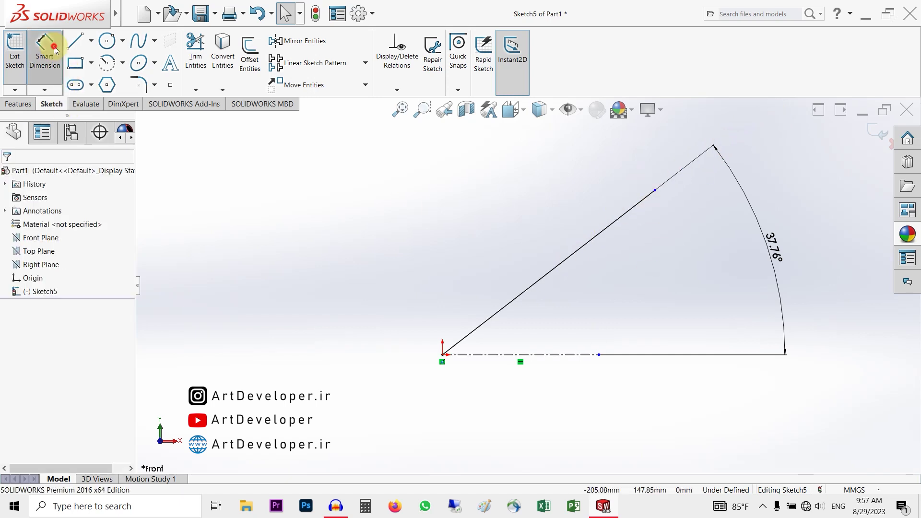
{"action": "left_click", "coordinate": [655, 192]}
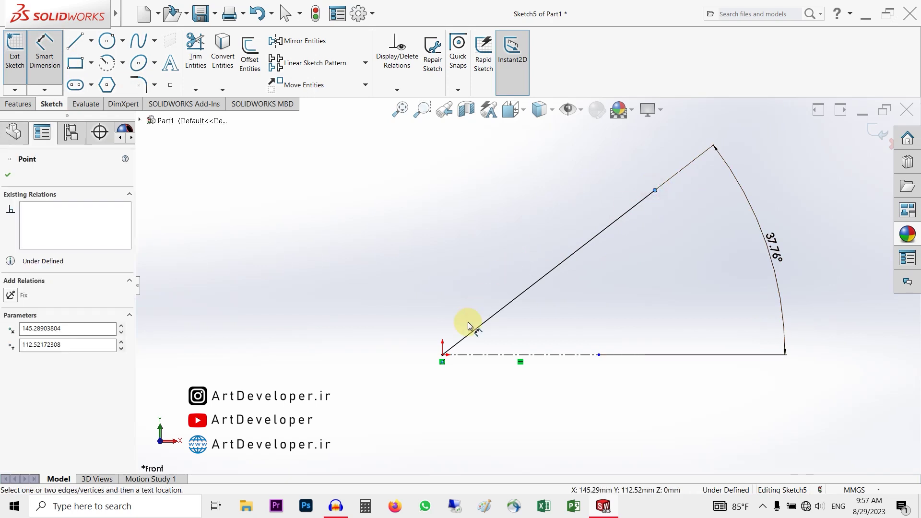
{"action": "left_click", "coordinate": [443, 355]}
{"action": "left_click", "coordinate": [459, 209]}
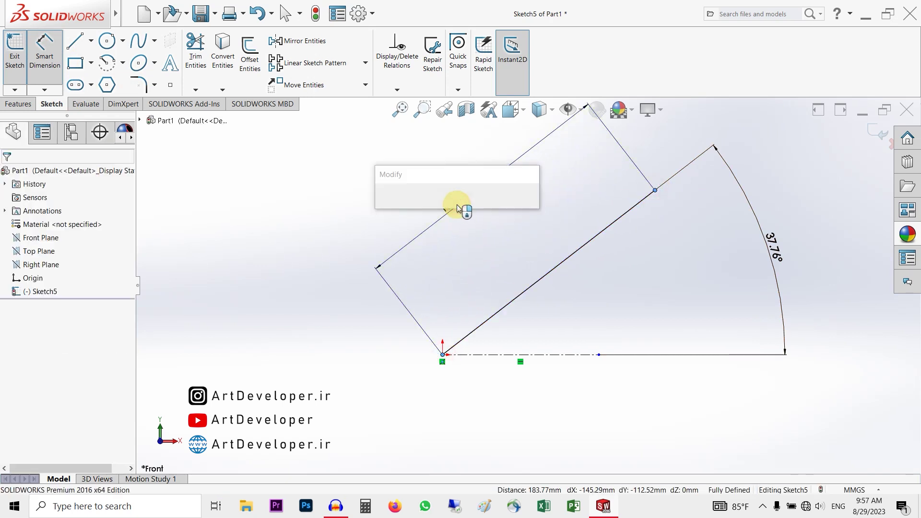
{"action": "type", "text": "183"}
{"action": "key", "text": "Escape"}
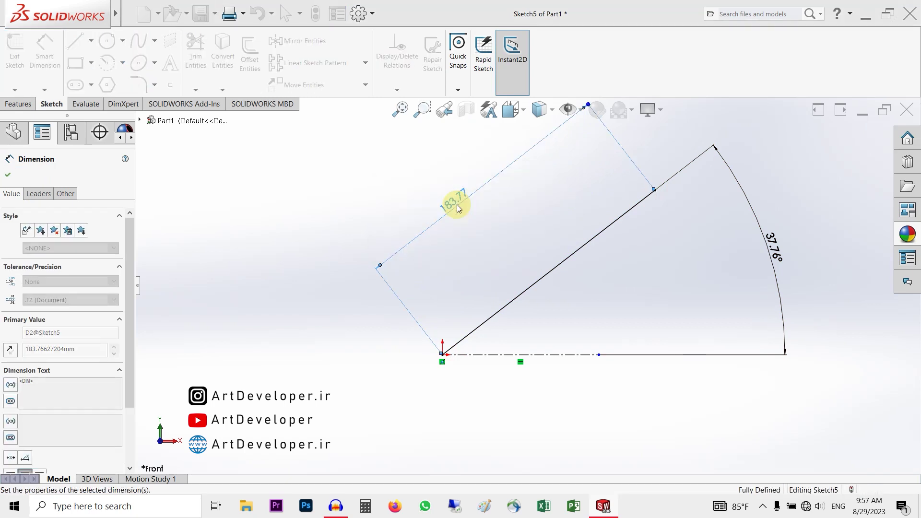
{"action": "right_click", "coordinate": [512, 222]}
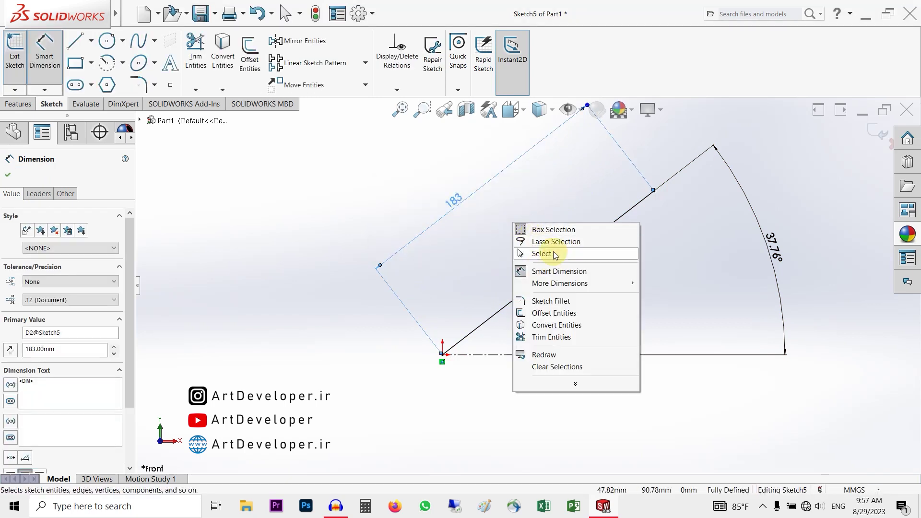
{"action": "left_click", "coordinate": [554, 255]}
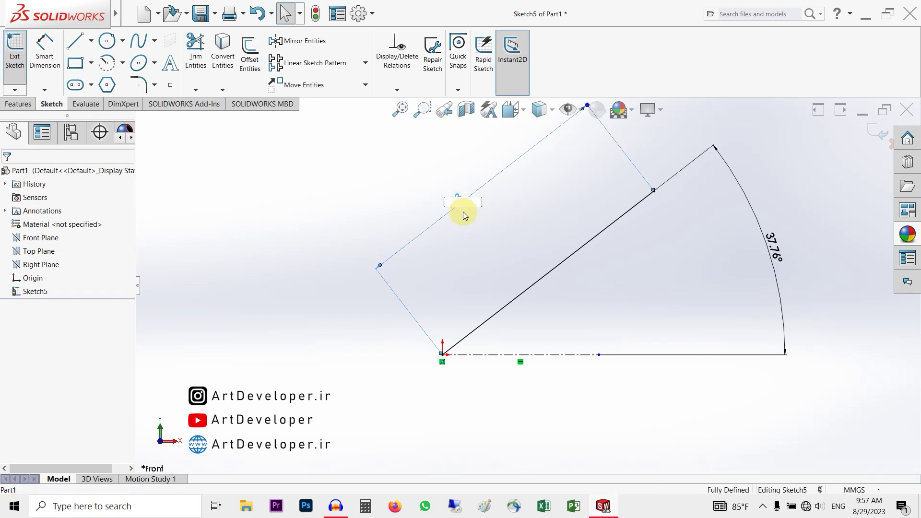
{"action": "left_click", "coordinate": [457, 267]}
{"action": "left_click", "coordinate": [535, 254]}
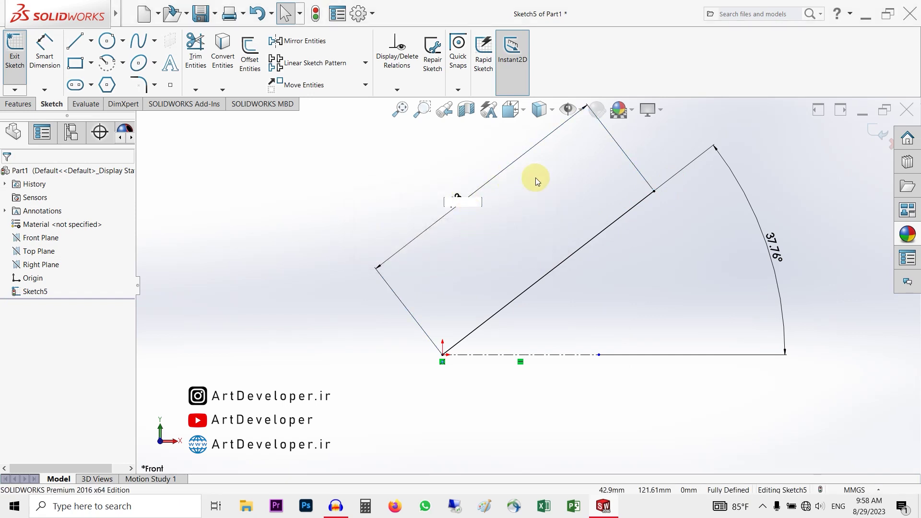
Step: Delete the endpoint-to-origin dimension and dimension the sloped line's length by selecting the line itself, accepting the current value
{"action": "left_click", "coordinate": [459, 205]}
{"action": "key", "text": "Delete"}
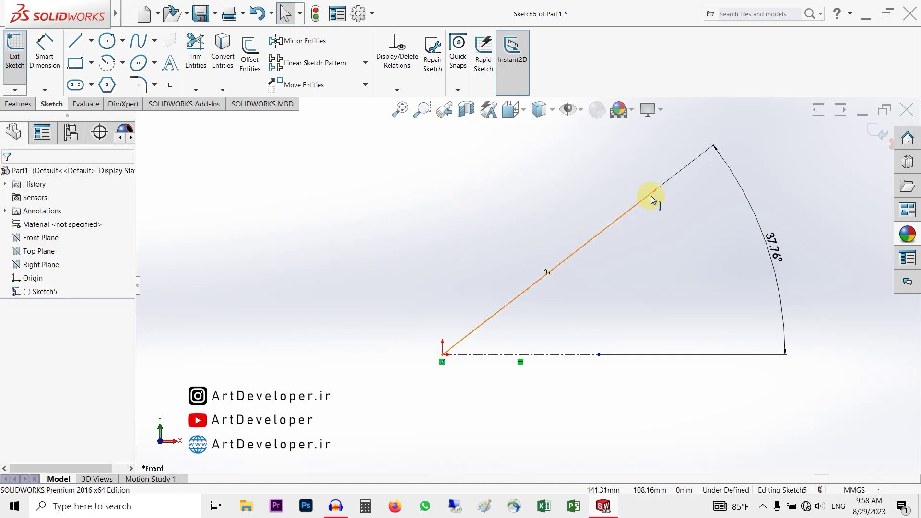
{"action": "left_click", "coordinate": [46, 44]}
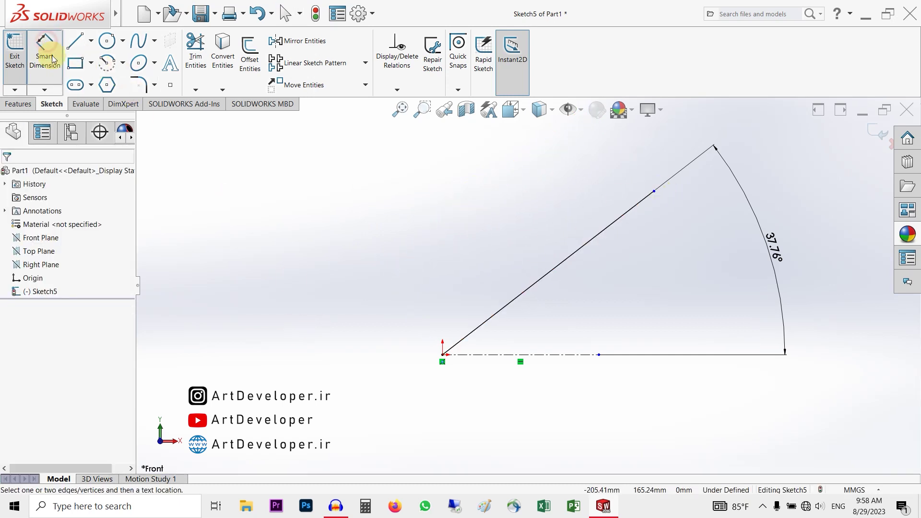
{"action": "left_click", "coordinate": [620, 224]}
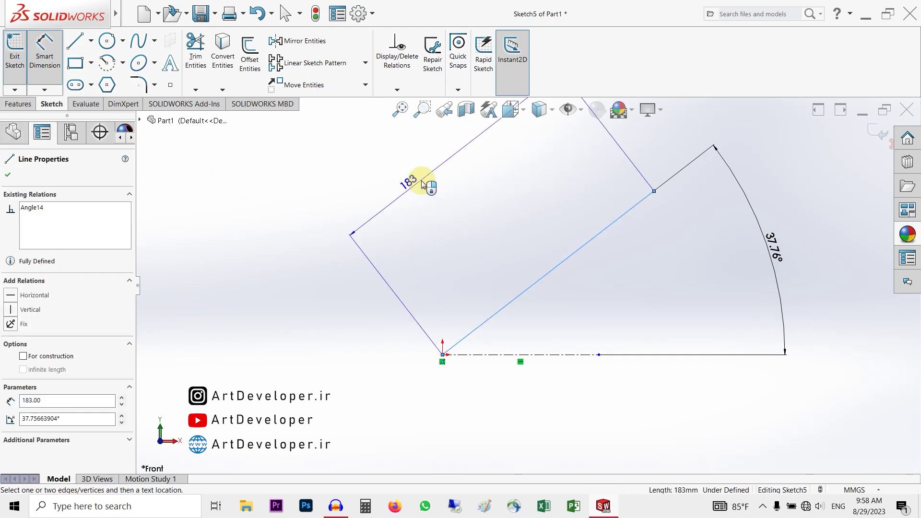
{"action": "left_click", "coordinate": [465, 197]}
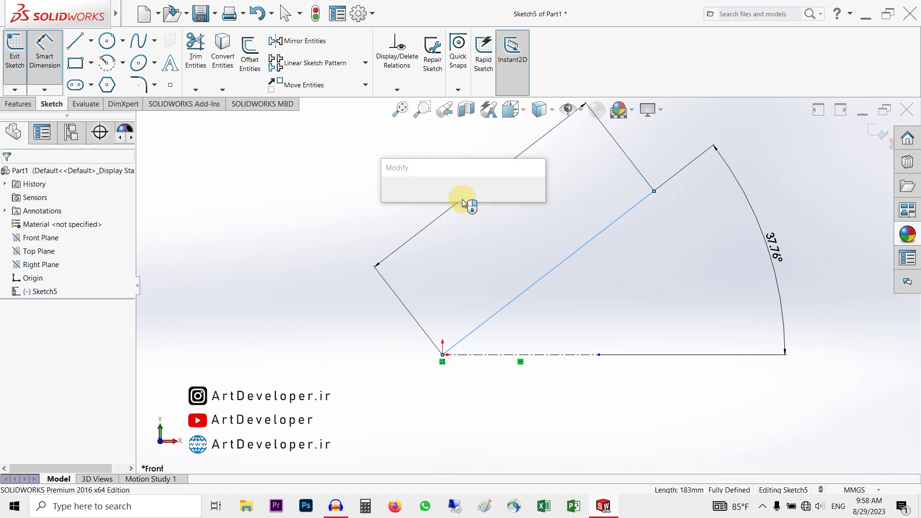
{"action": "left_click", "coordinate": [391, 202]}
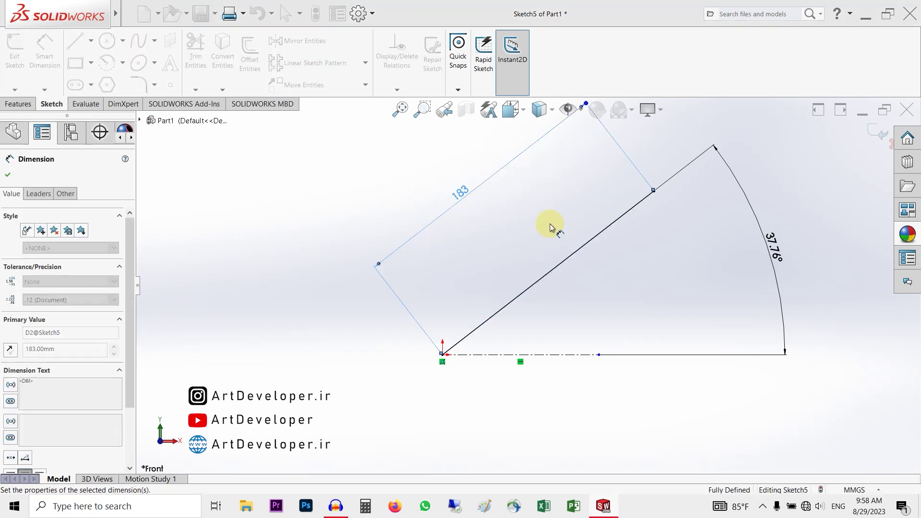
{"action": "right_click", "coordinate": [536, 183]}
{"action": "left_click", "coordinate": [582, 211]}
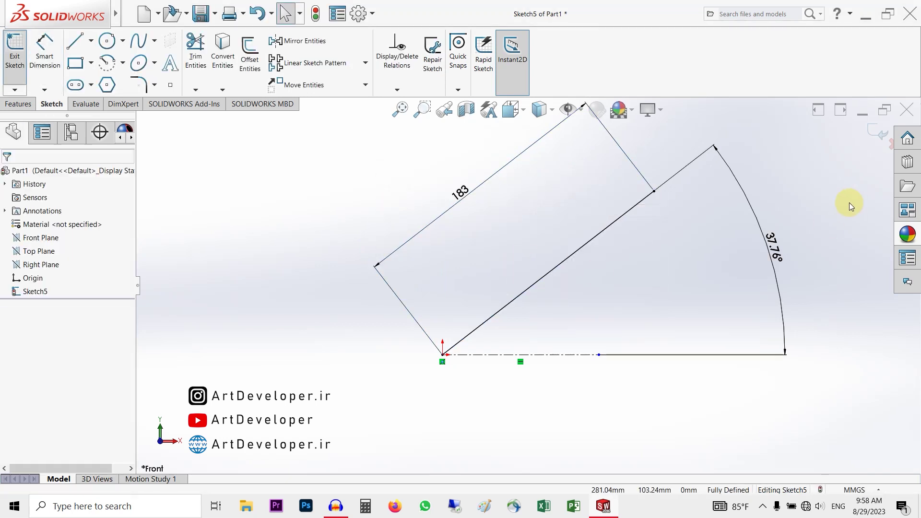
{"action": "key", "text": "f"}
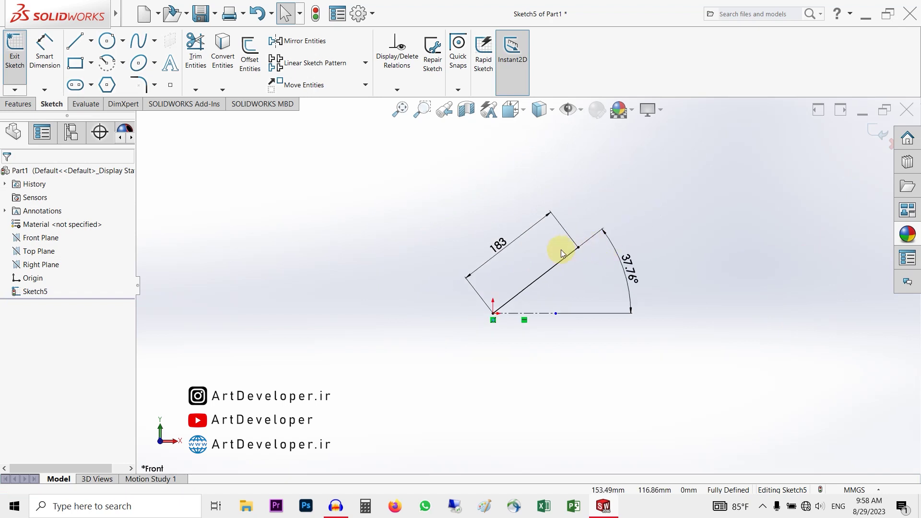
{"action": "scroll", "coordinate": [600, 266], "scroll_direction": "down", "scroll_amount": 2}
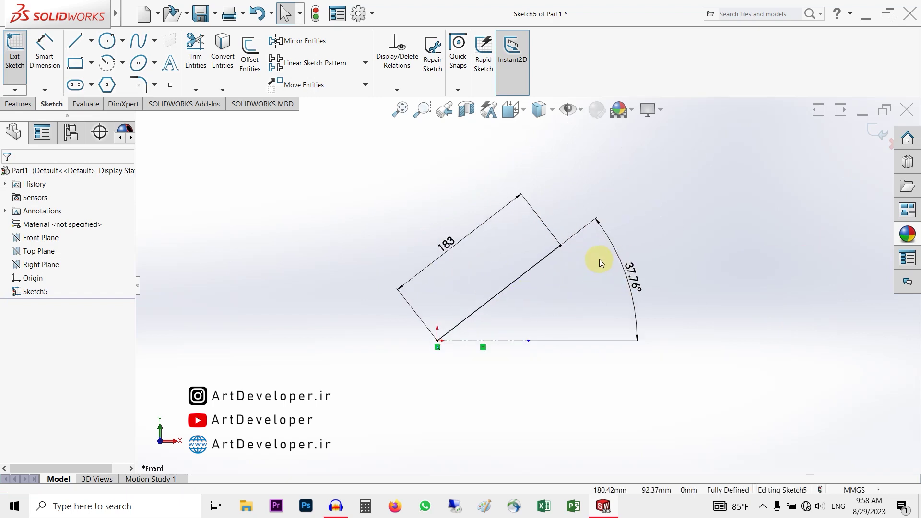